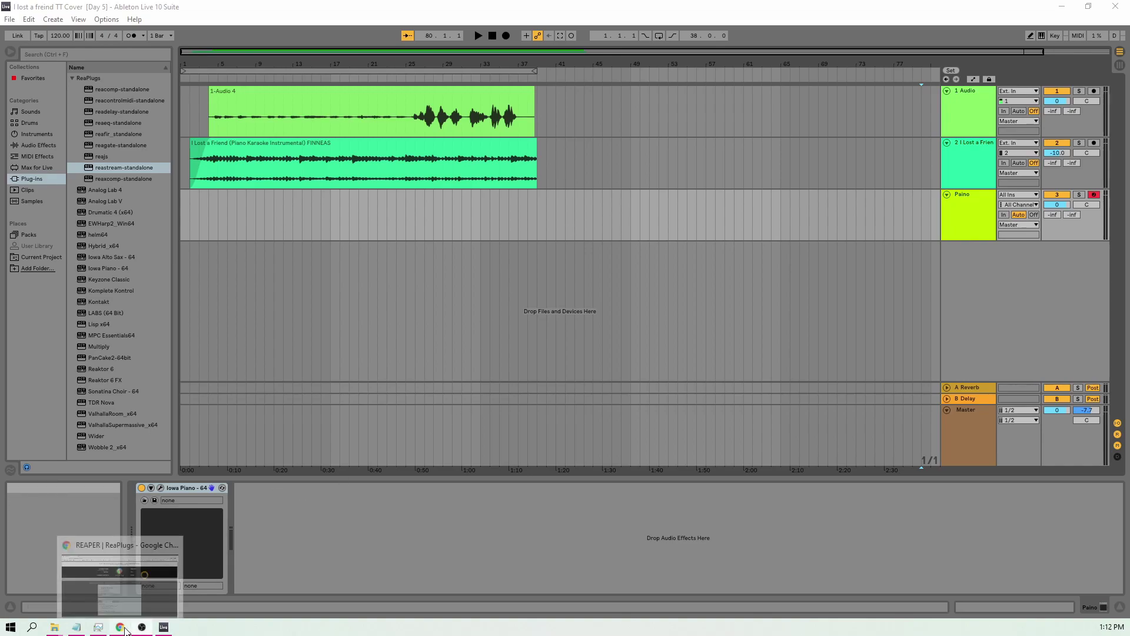
# - In Chrome, download the ReaPlugs VST v2.36 64-bit installer and start its setup
pyautogui.click(126, 630)
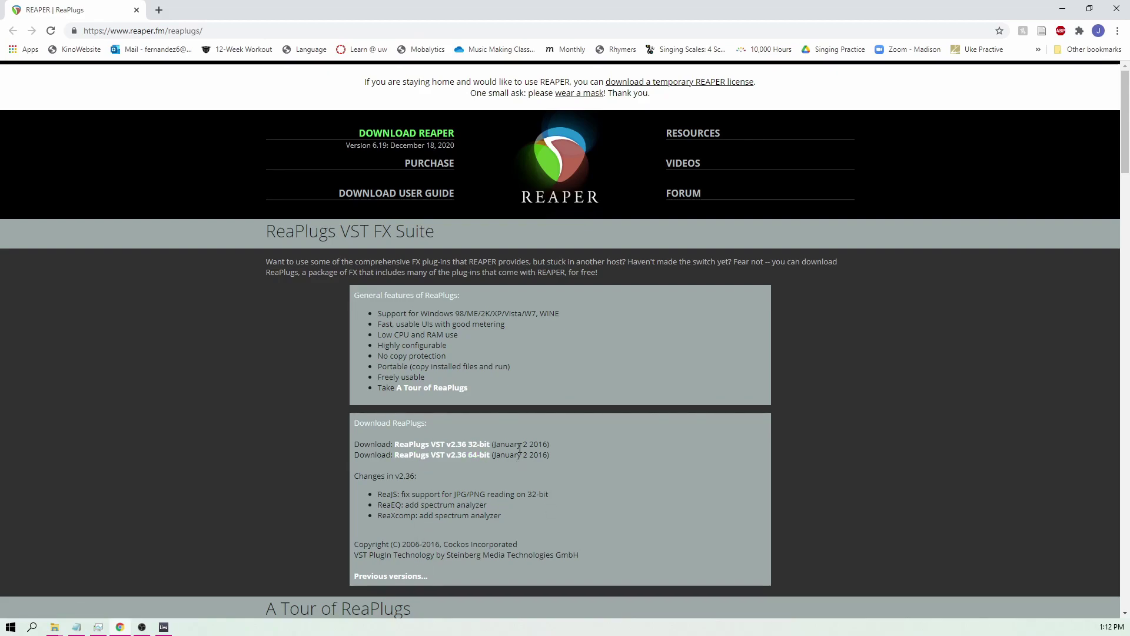
pyautogui.click(458, 458)
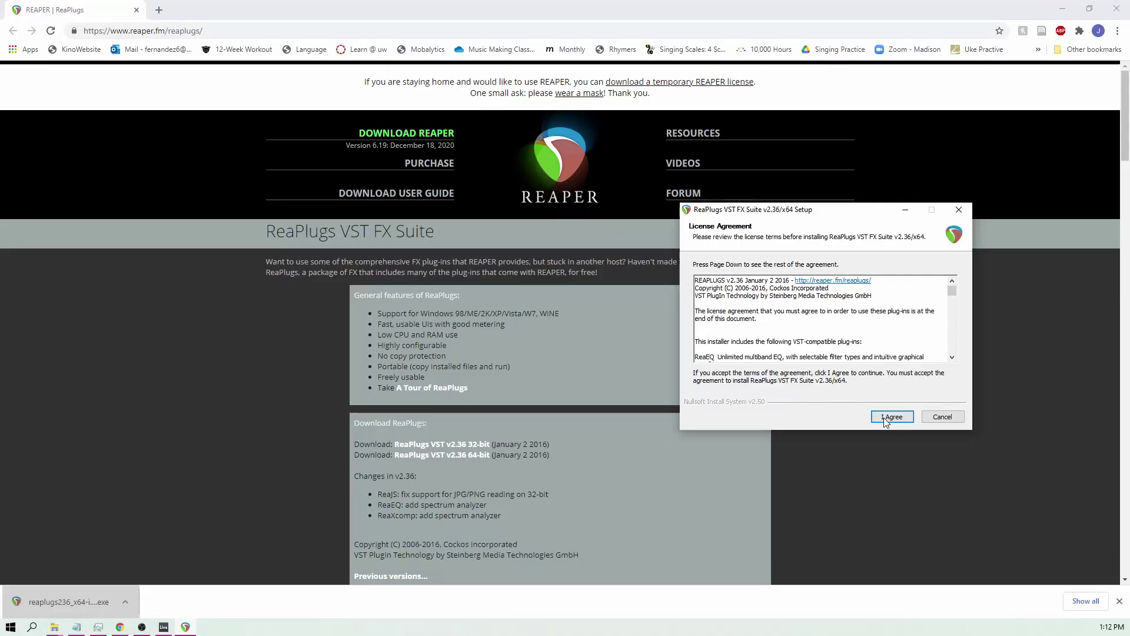
# - Accept the license and deselect every ReaPlugs component except ReaStream
pyautogui.click(891, 417)
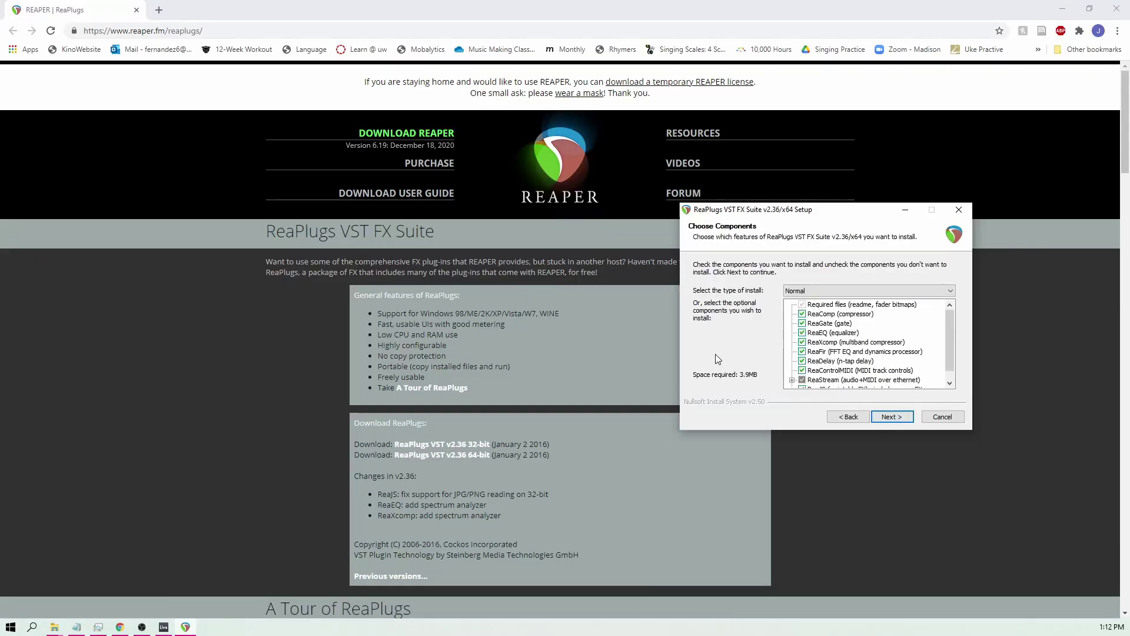
pyautogui.scroll(-1, 793, 345)
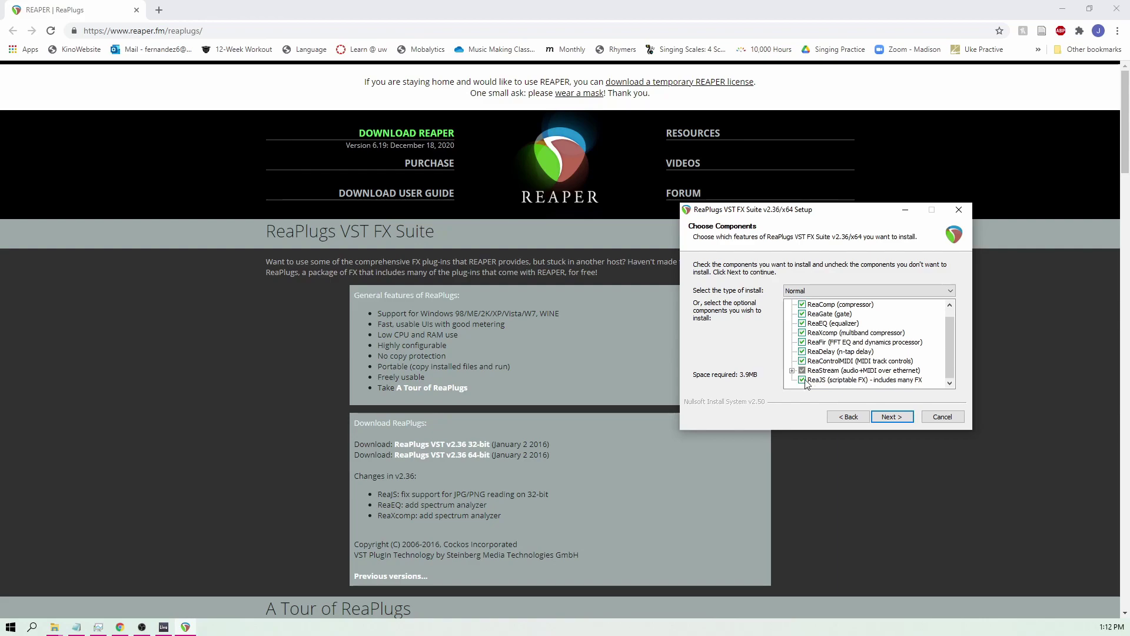
pyautogui.click(802, 379)
pyautogui.click(802, 361)
pyautogui.click(803, 352)
pyautogui.click(803, 342)
pyautogui.click(802, 333)
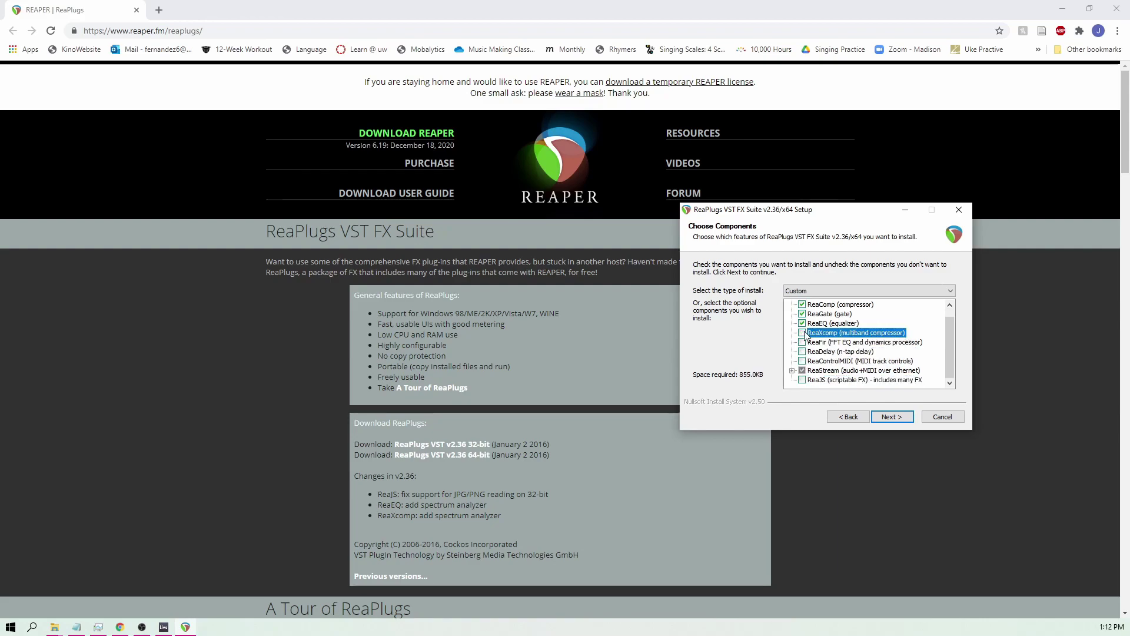
pyautogui.click(803, 323)
pyautogui.click(802, 314)
pyautogui.click(802, 304)
pyautogui.scroll(1, 804, 309)
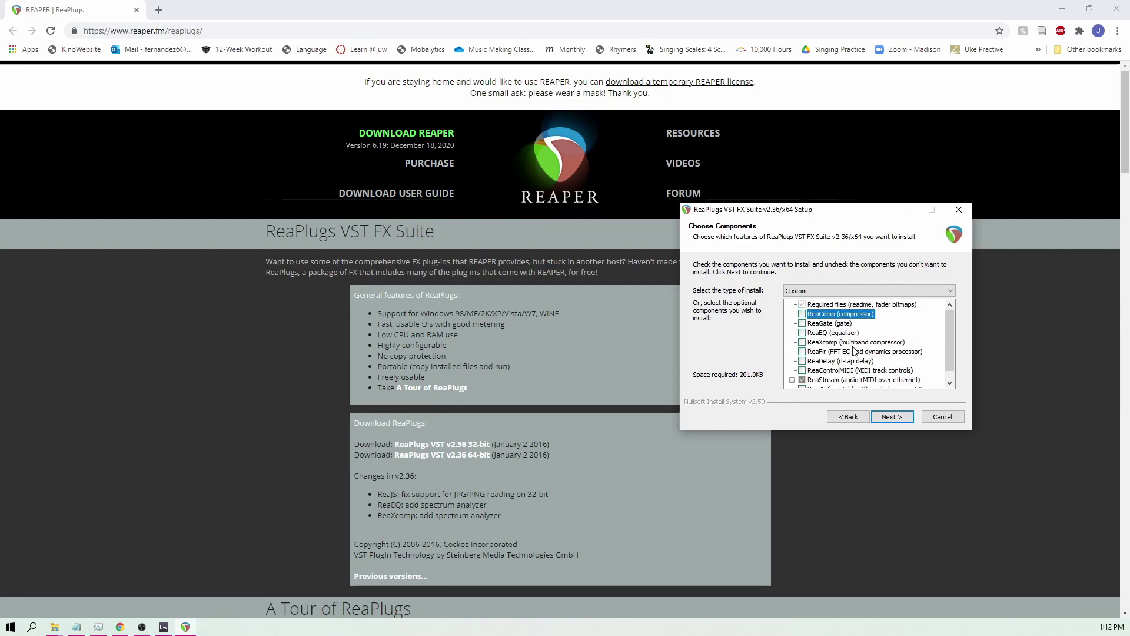
# - Review the C:\Program Files\VSTPlugins\ReaPlugs destination, then cancel and quit setup
pyautogui.click(892, 416)
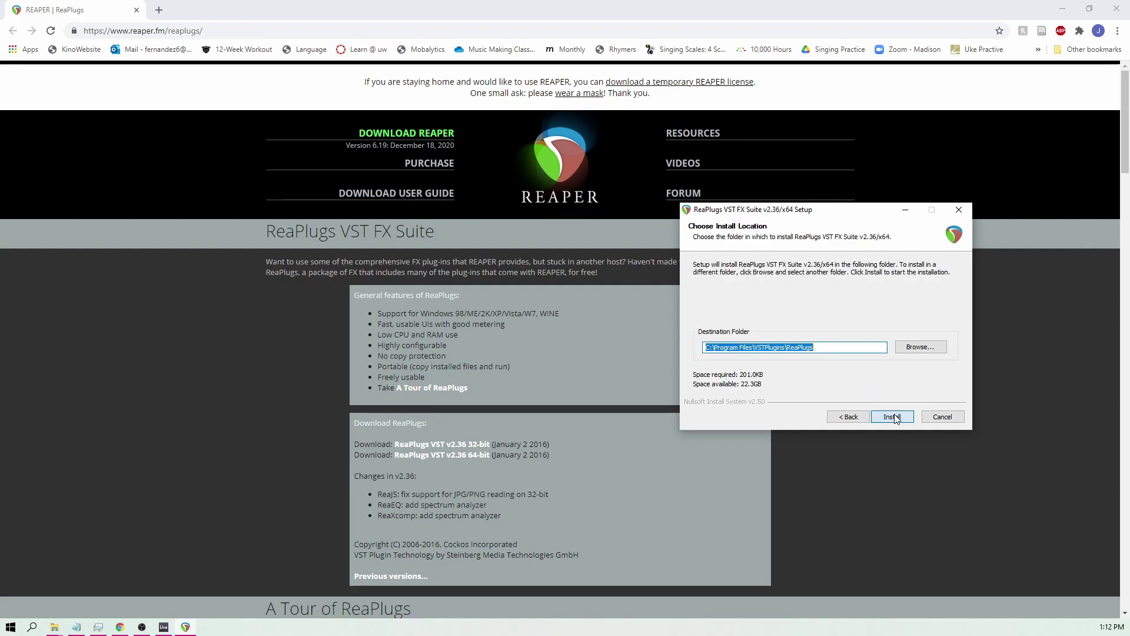
pyautogui.moveTo(859, 229); pyautogui.dragTo(799, 223)
pyautogui.click(769, 345)
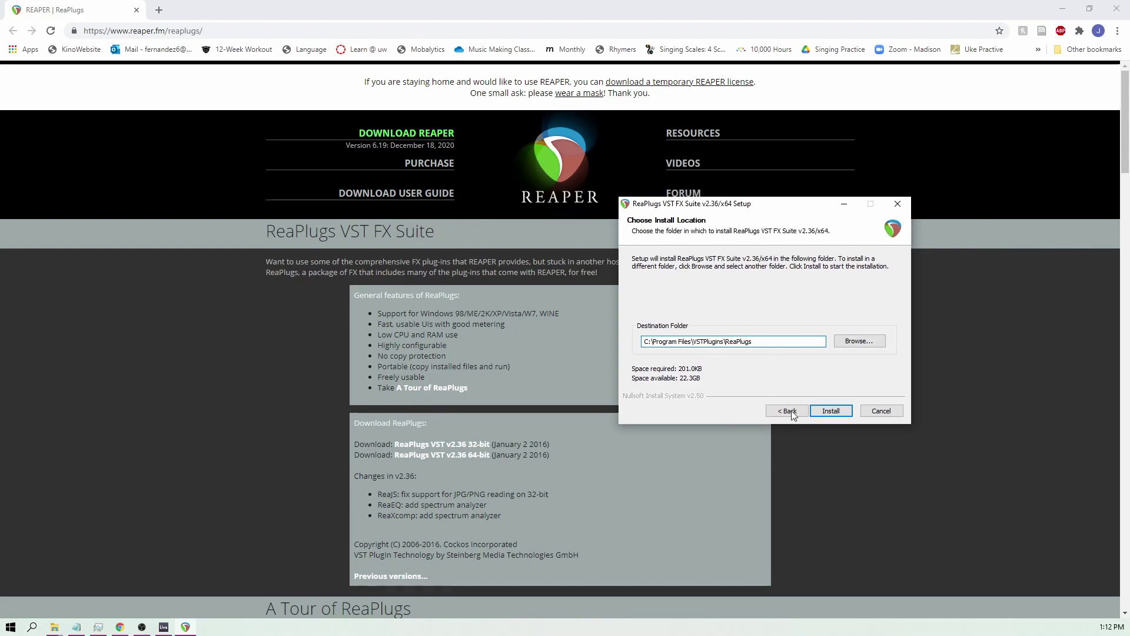
pyautogui.click(879, 412)
pyautogui.click(609, 355)
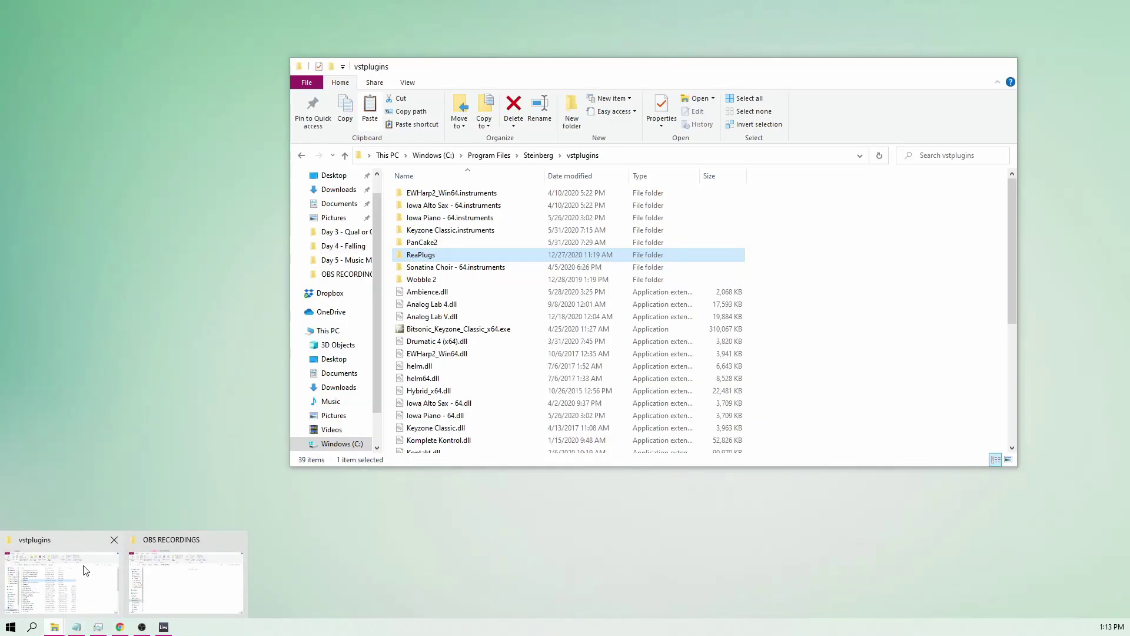
# - Confirm C:\Program Files\VstPlugins holds a ReaPlugs folder, then return to the Ableton project
pyautogui.click(61, 582)
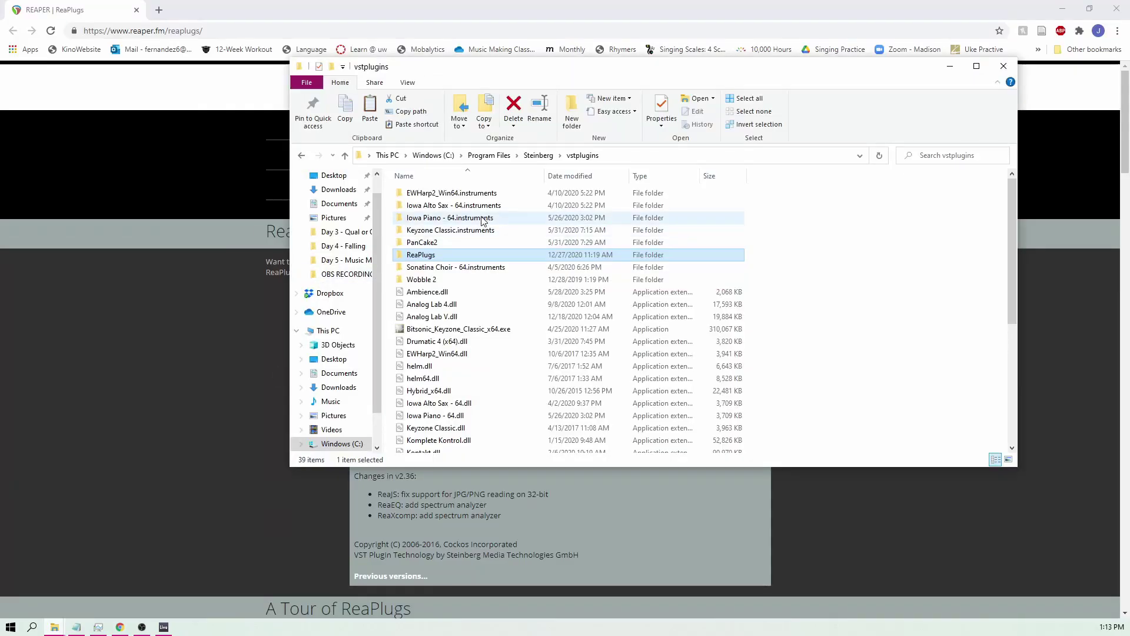
pyautogui.click(488, 155)
pyautogui.scroll(-3, 441, 382)
pyautogui.scroll(-1, 433, 416)
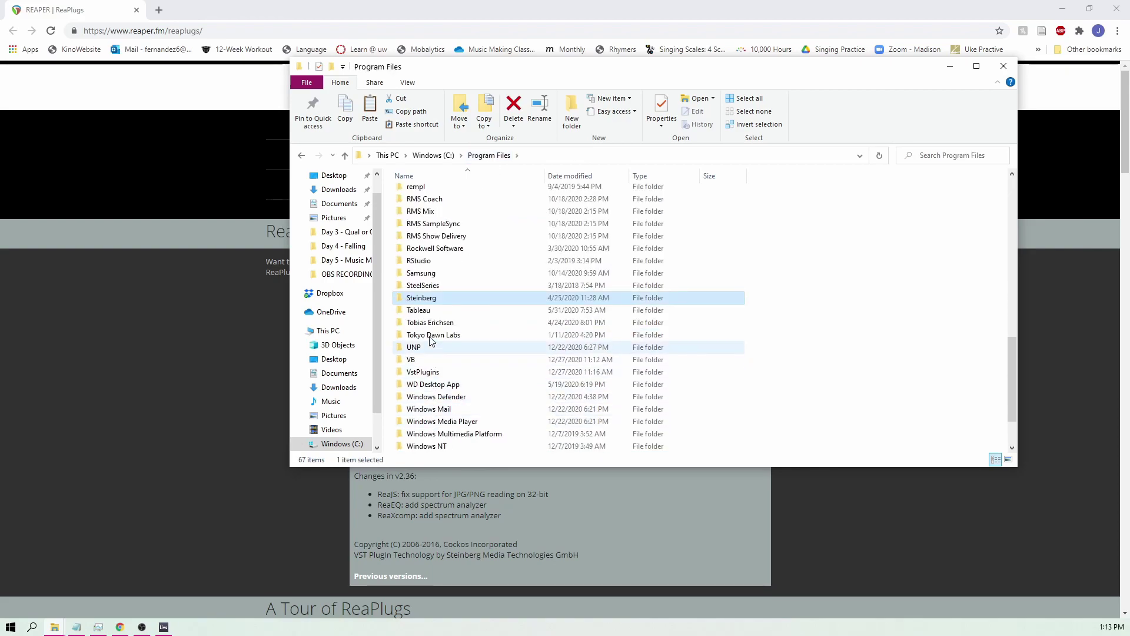
pyautogui.doubleClick(429, 373)
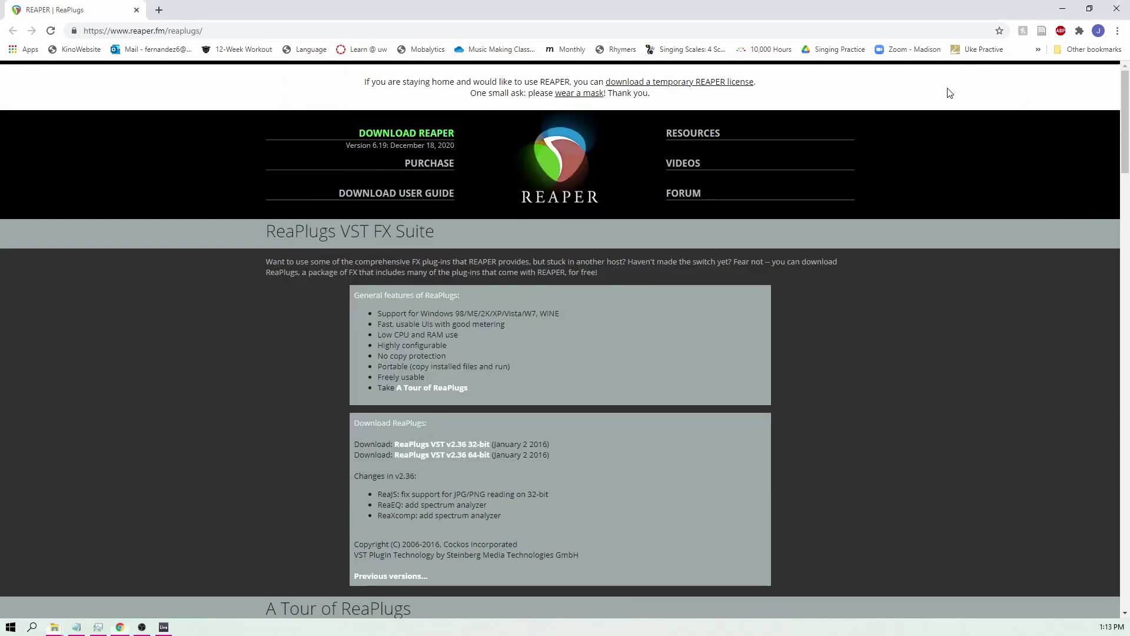
pyautogui.click(950, 66)
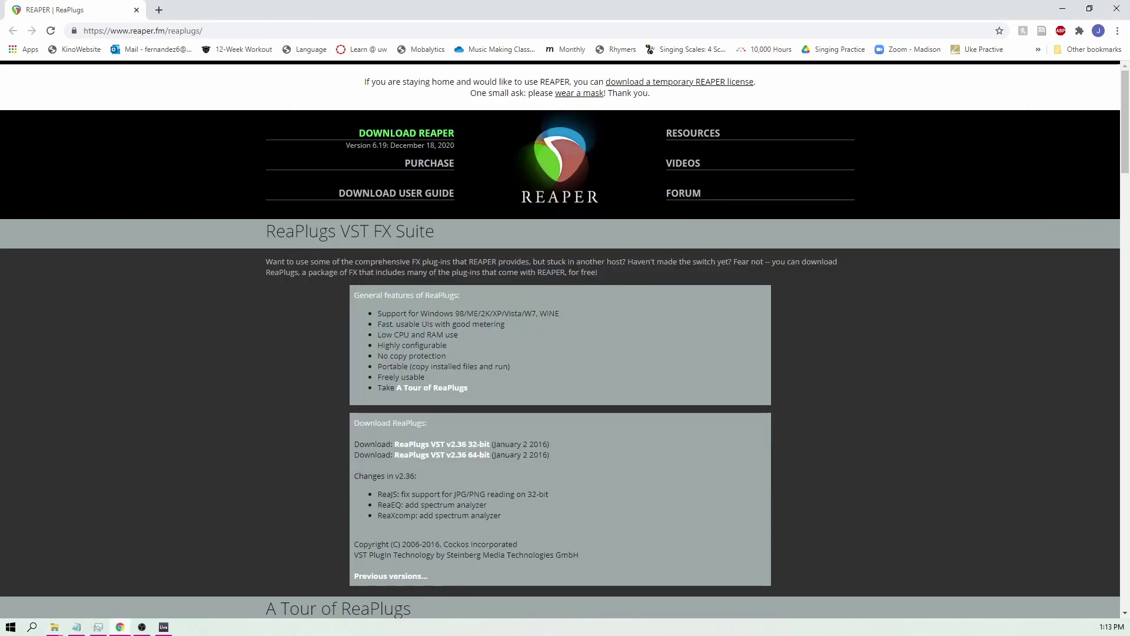
pyautogui.hotkey('alt', 'Tab')
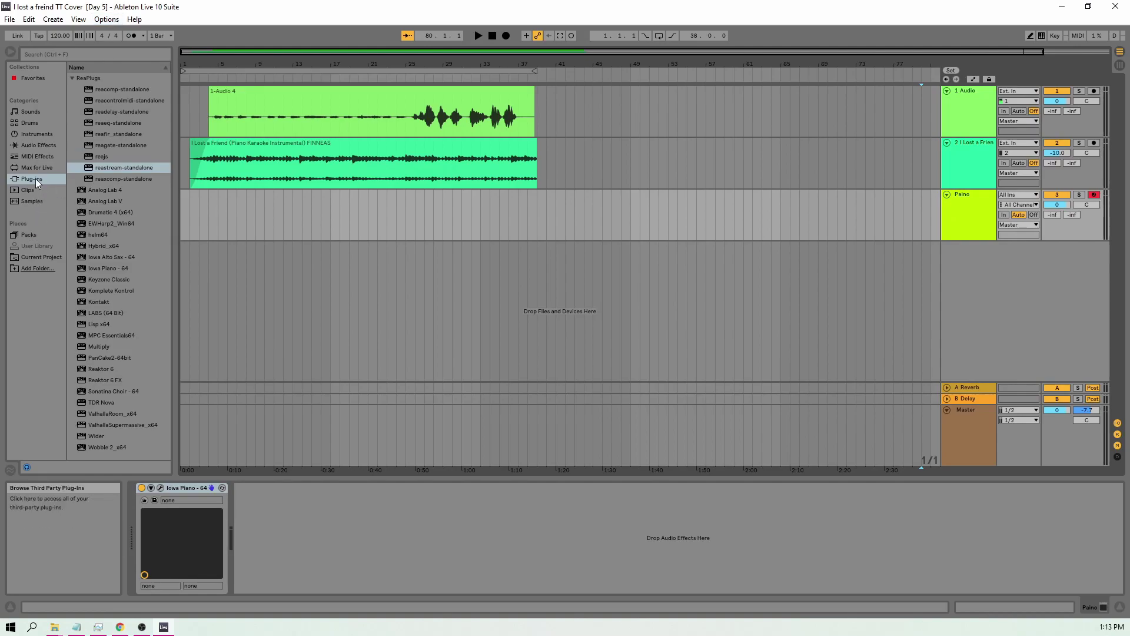
# - Collapse the ReaPlugs folder in the browser and open Live's Preferences
pyautogui.click(82, 78)
pyautogui.click(70, 77)
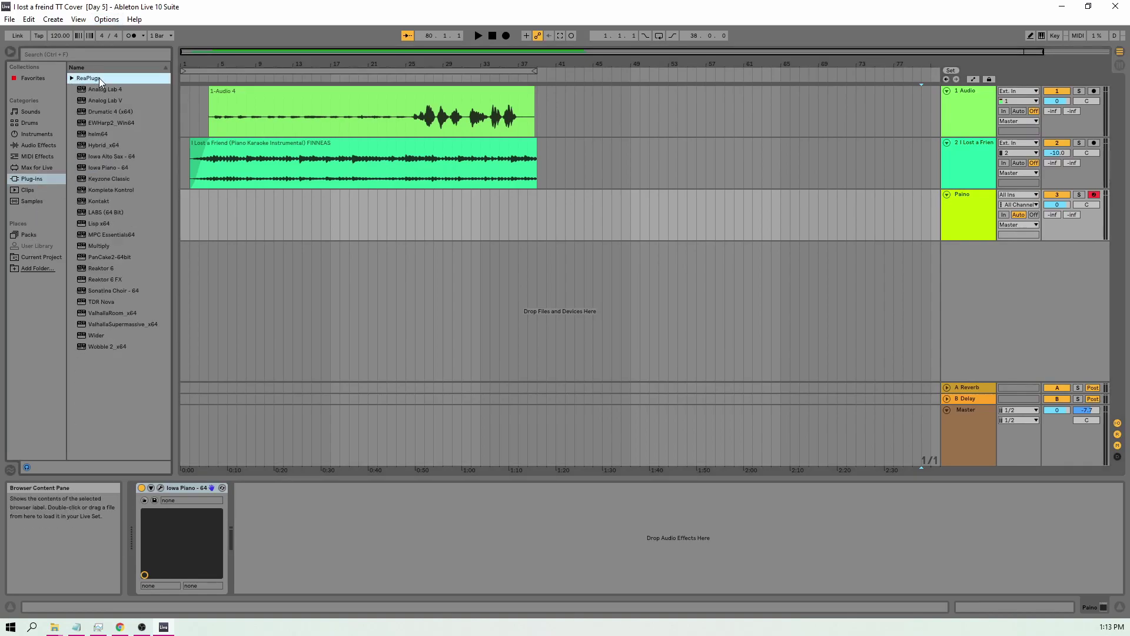
pyautogui.click(103, 19)
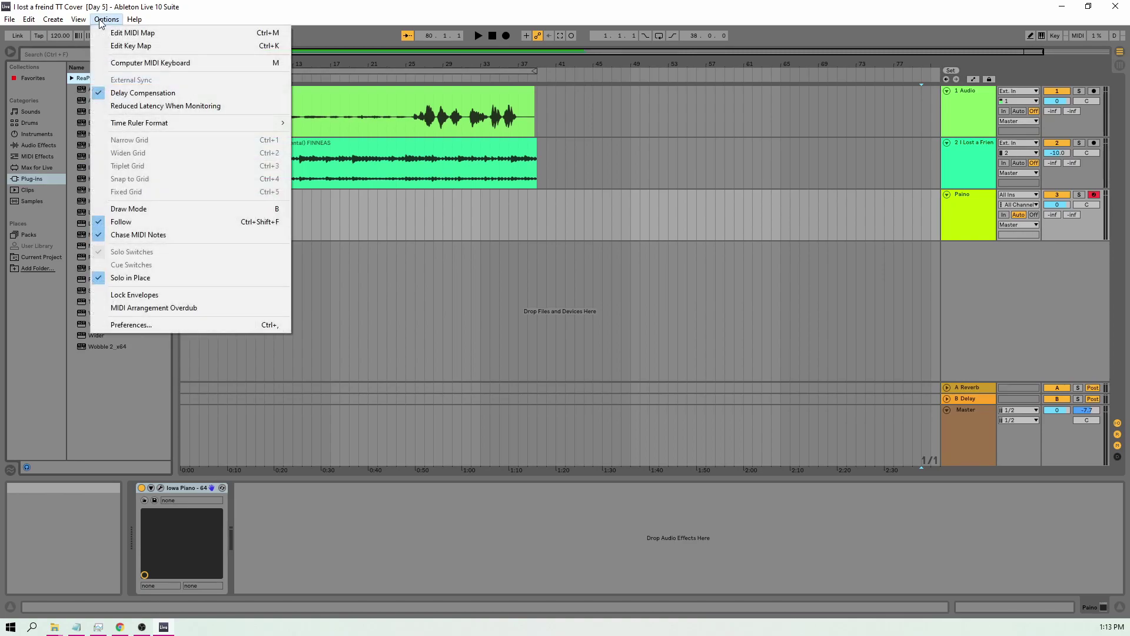
pyautogui.click(132, 324)
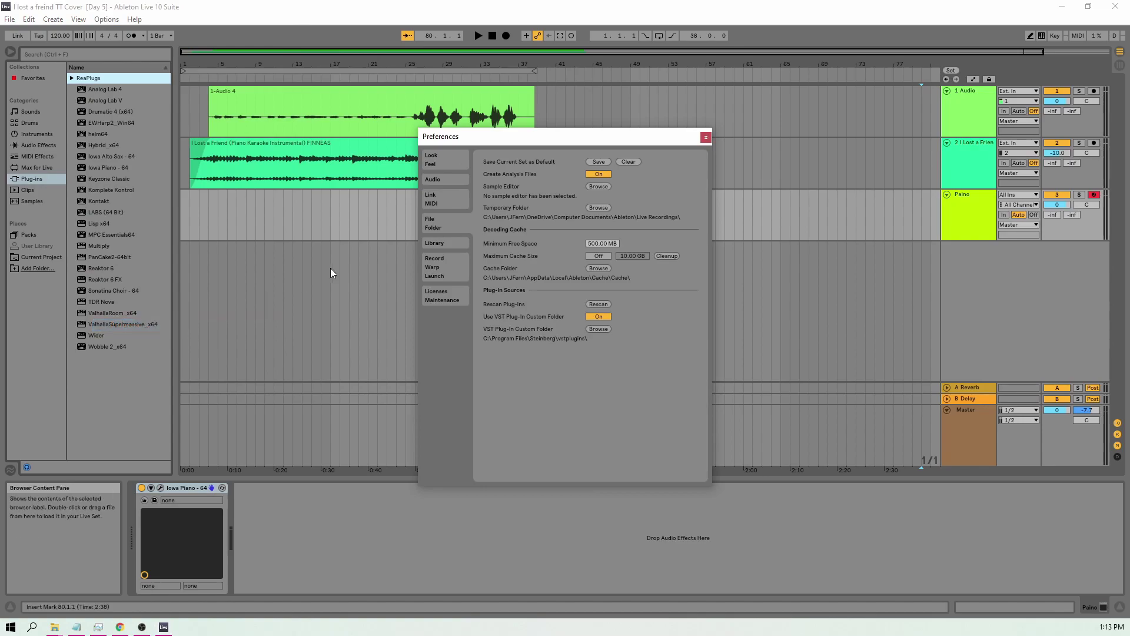
# - On File/Folder, note the VST custom folder C:\Program Files\Steinberg\vstplugins, keeping the temporary folder unchanged
pyautogui.click(598, 207)
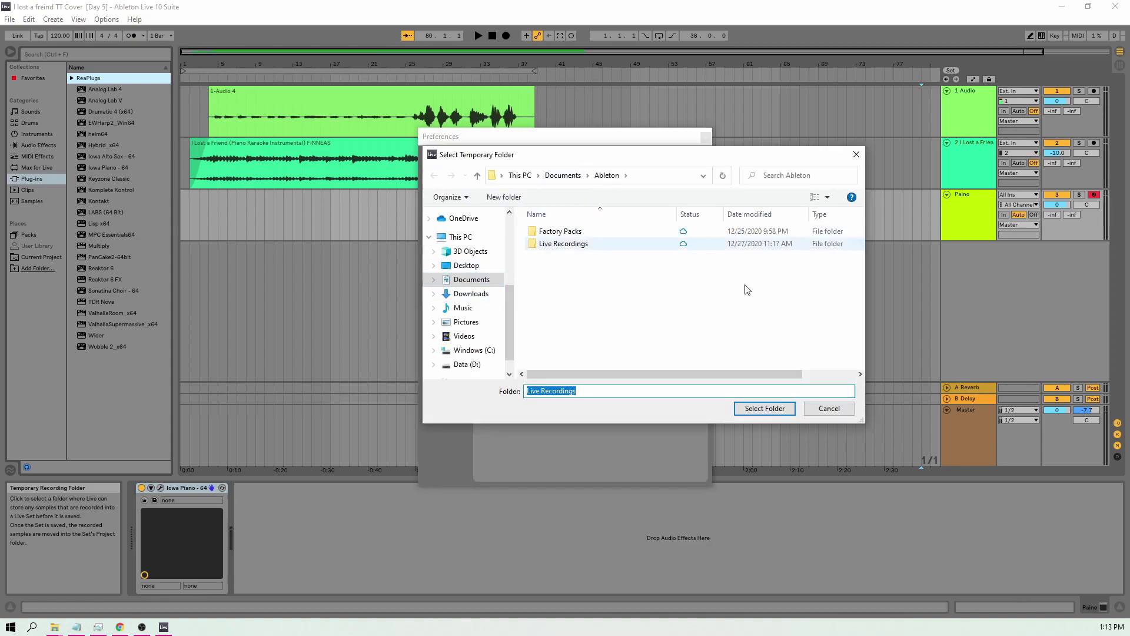
pyautogui.click(830, 409)
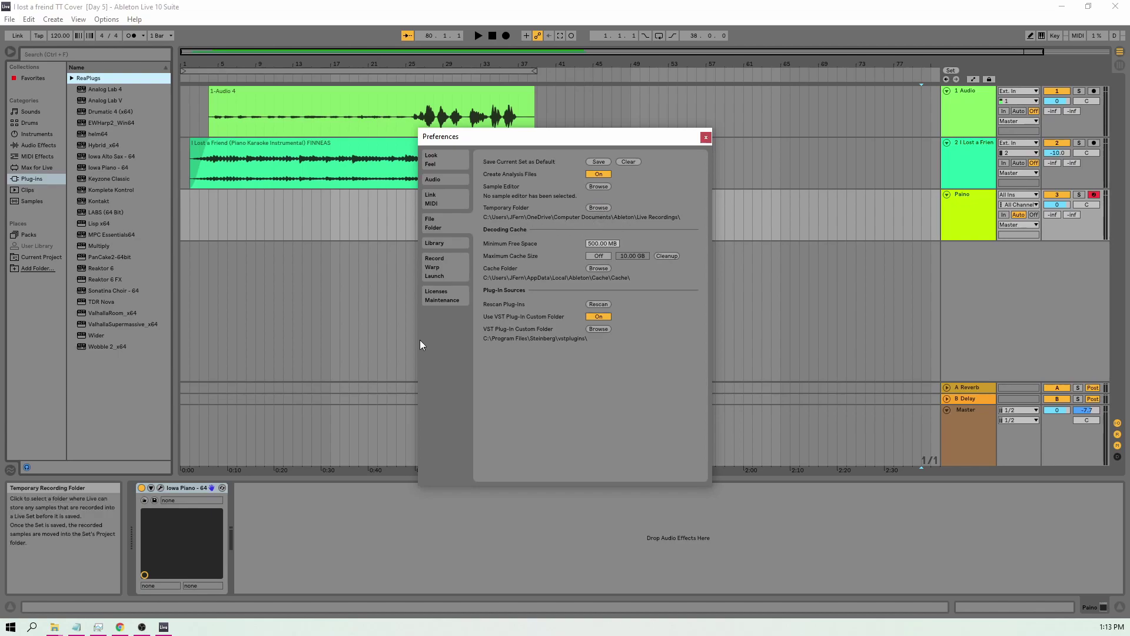
pyautogui.click(54, 627)
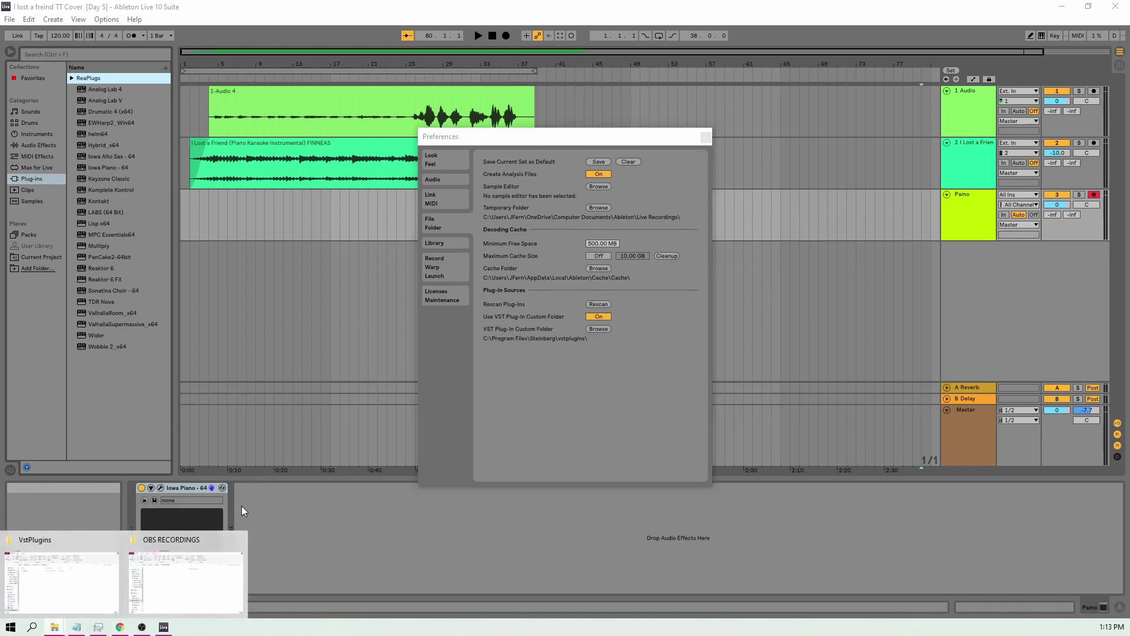
# - Browse to C:\Program Files\Steinberg\vstplugins, select the ReaPlugs folder, then close Explorer
pyautogui.click(65, 581)
pyautogui.click(489, 155)
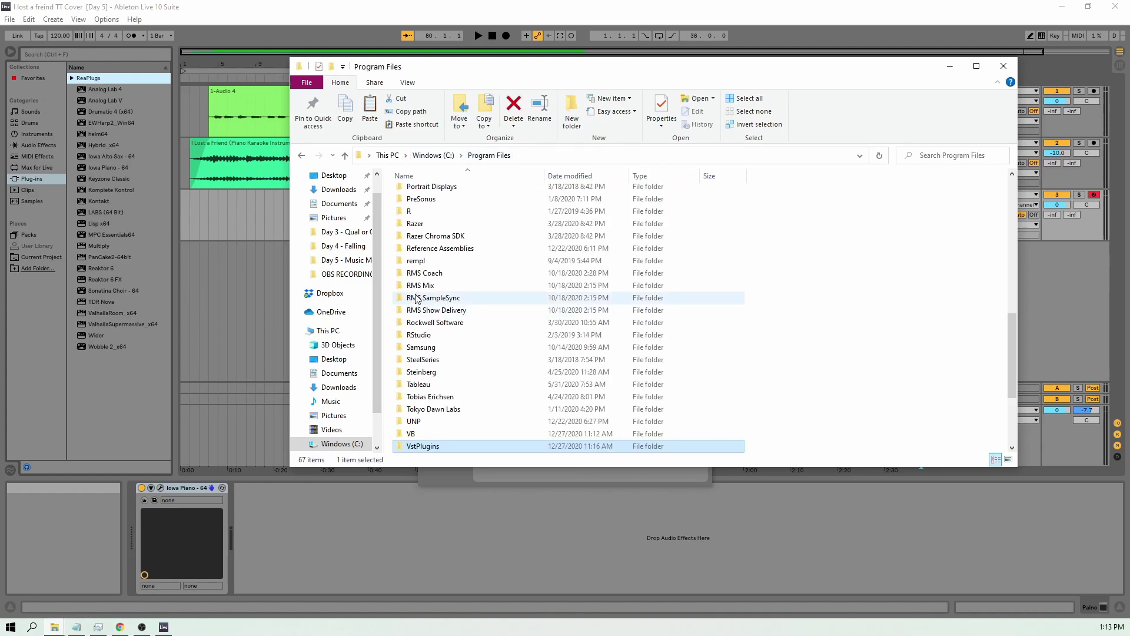
pyautogui.doubleClick(432, 372)
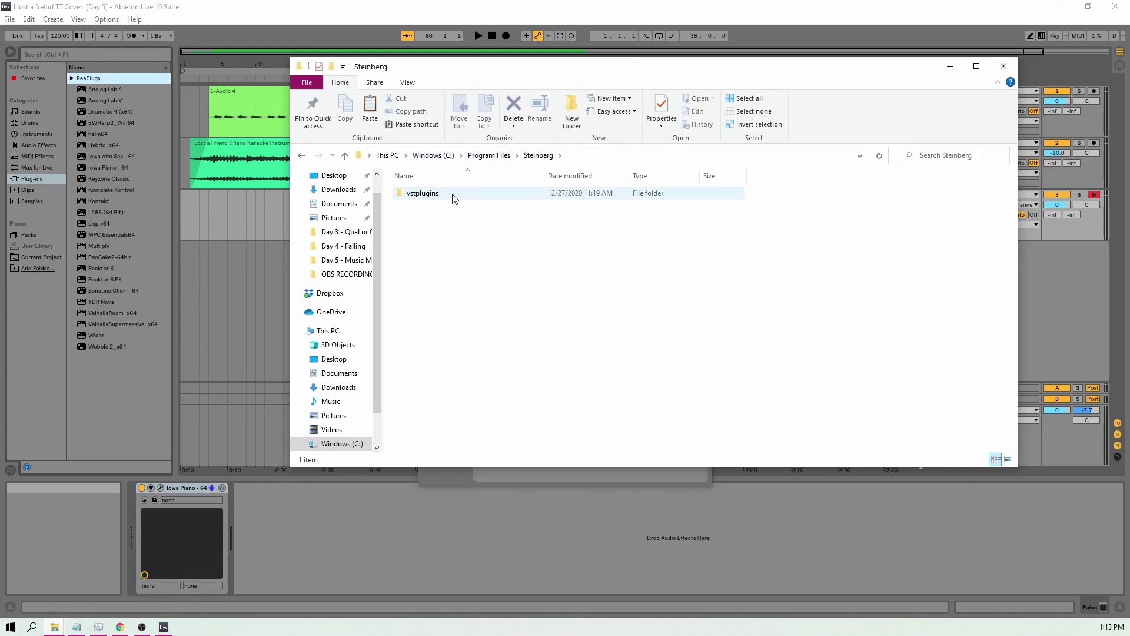
pyautogui.doubleClick(453, 198)
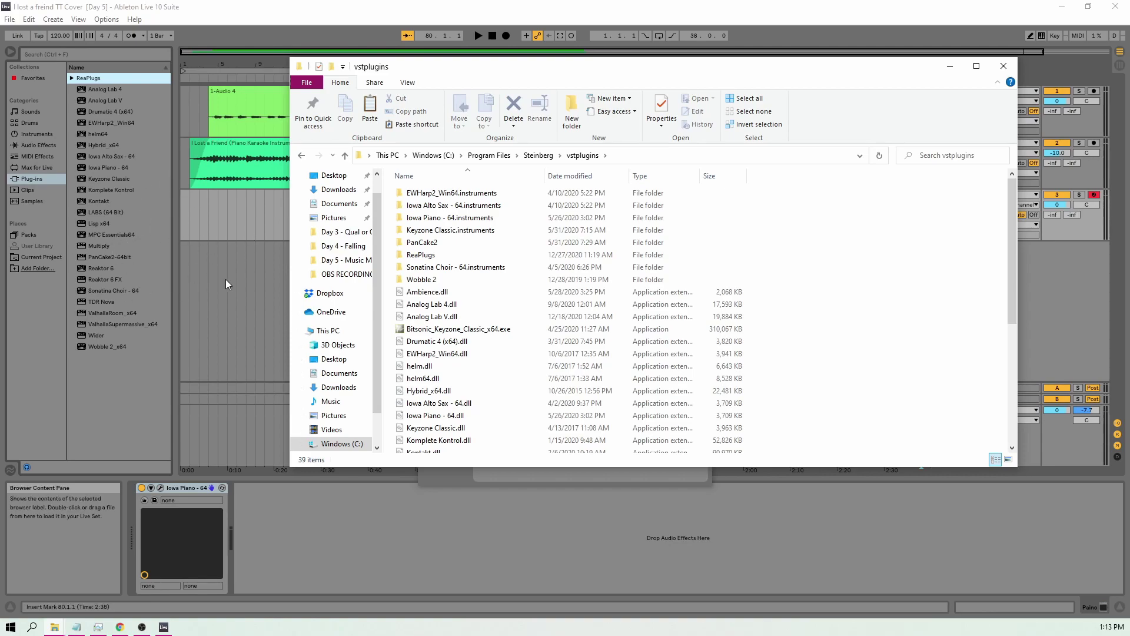
pyautogui.click(432, 258)
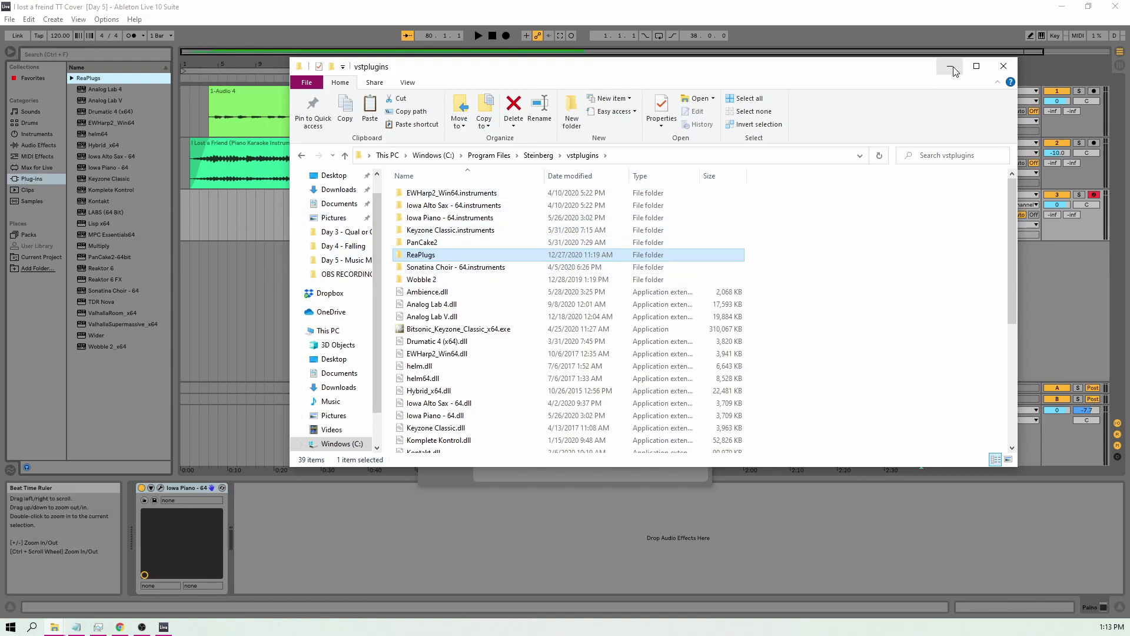
pyautogui.click(1004, 65)
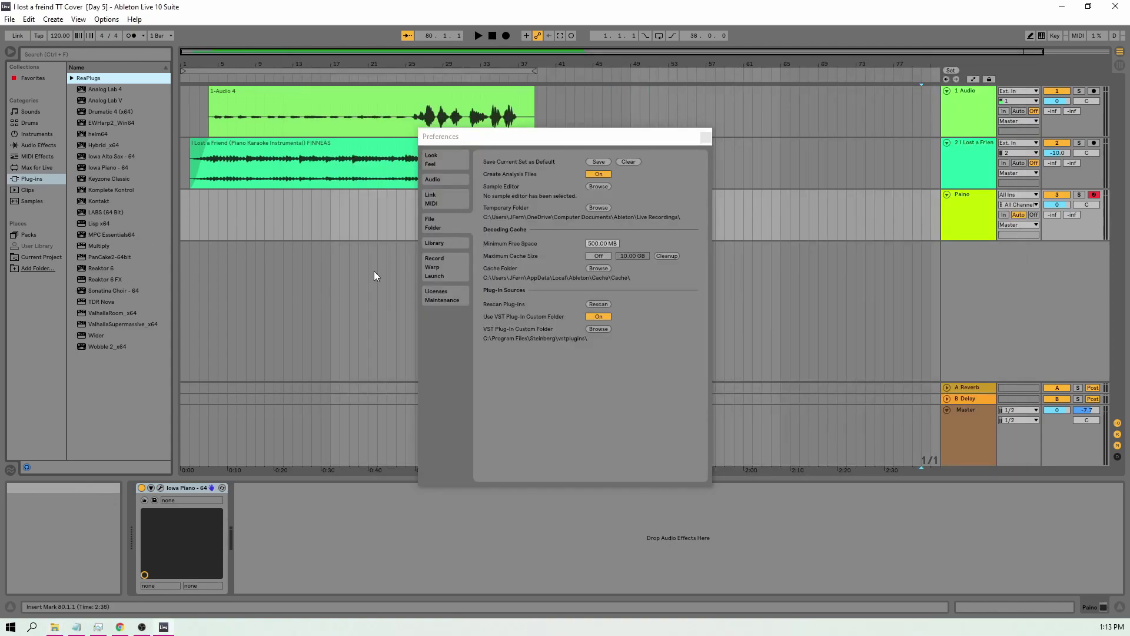
# - Close Preferences and load reastream-standalone from the ReaPlugs folder onto the Master track
pyautogui.click(704, 142)
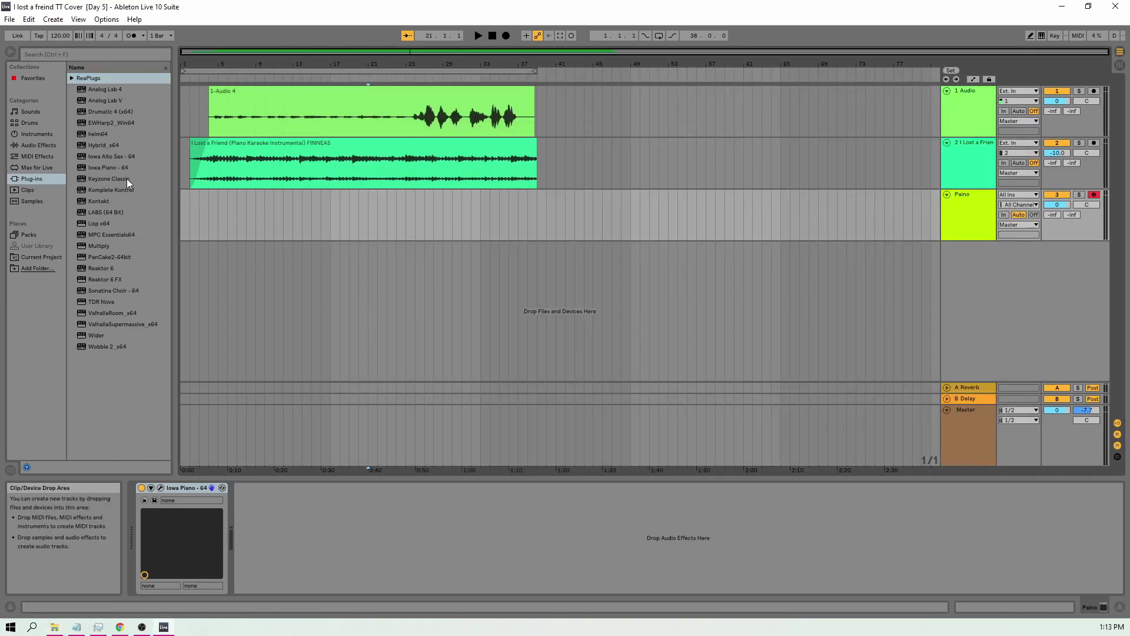
pyautogui.click(72, 79)
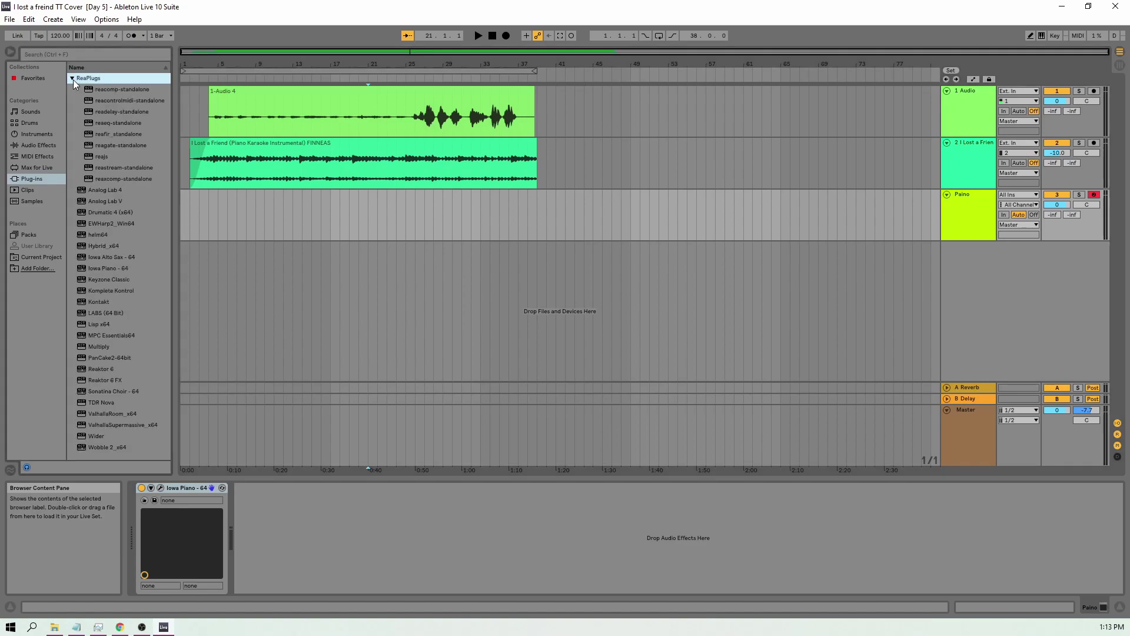
pyautogui.click(122, 168)
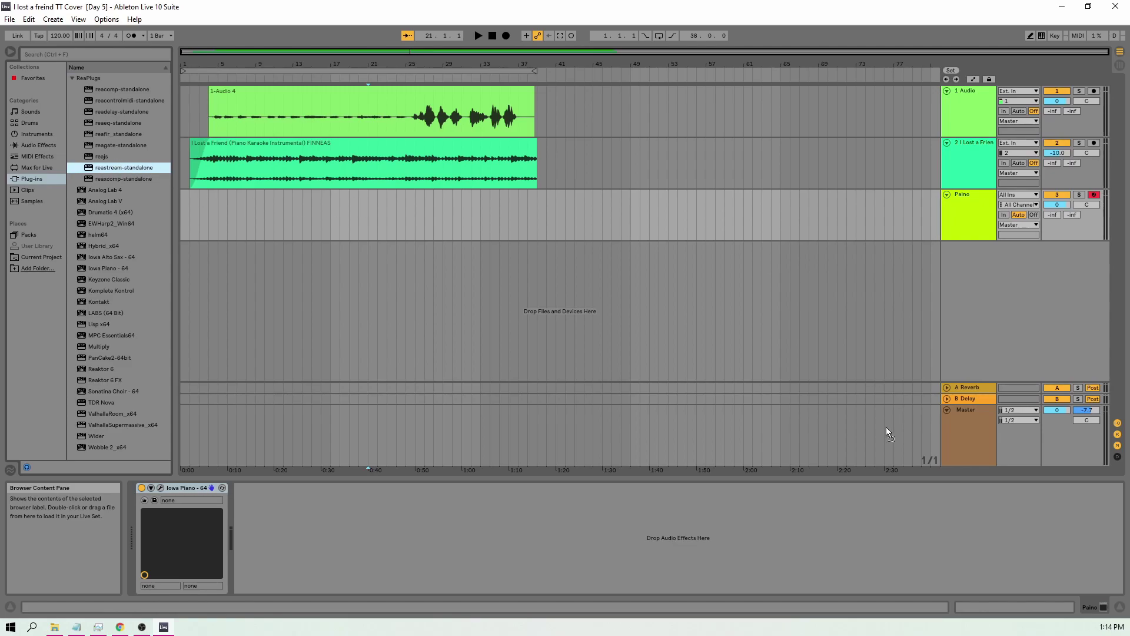
pyautogui.moveTo(773, 430); pyautogui.dragTo(773, 430)
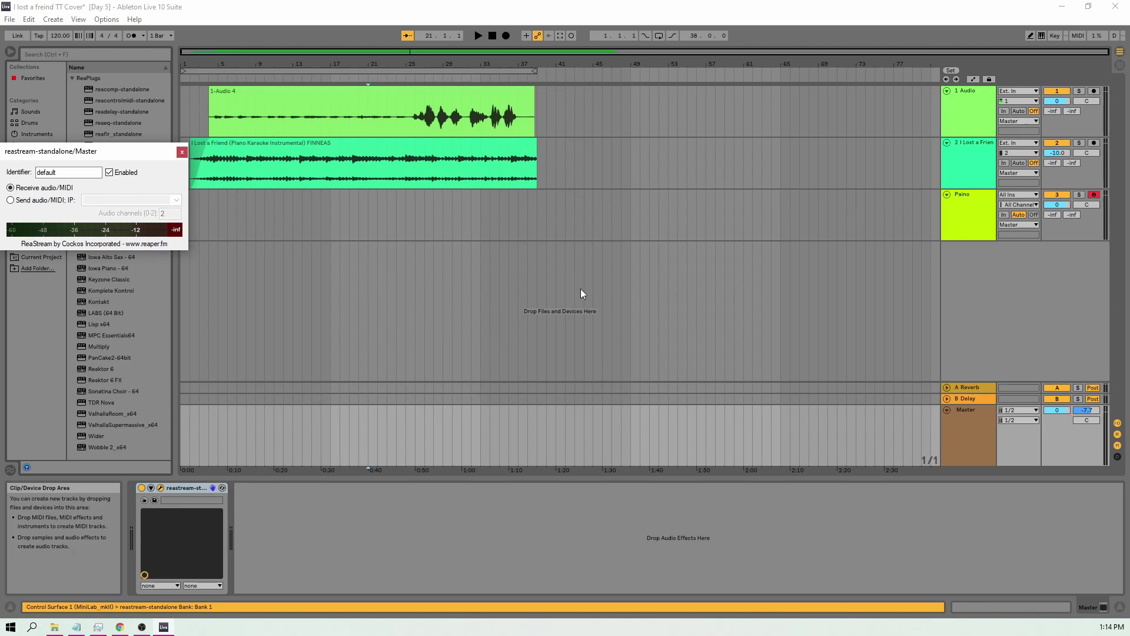
pyautogui.moveTo(116, 151); pyautogui.dragTo(503, 230)
# - Set ReaStream to send audio to '* local broadcast' and close its window
pyautogui.click(398, 279)
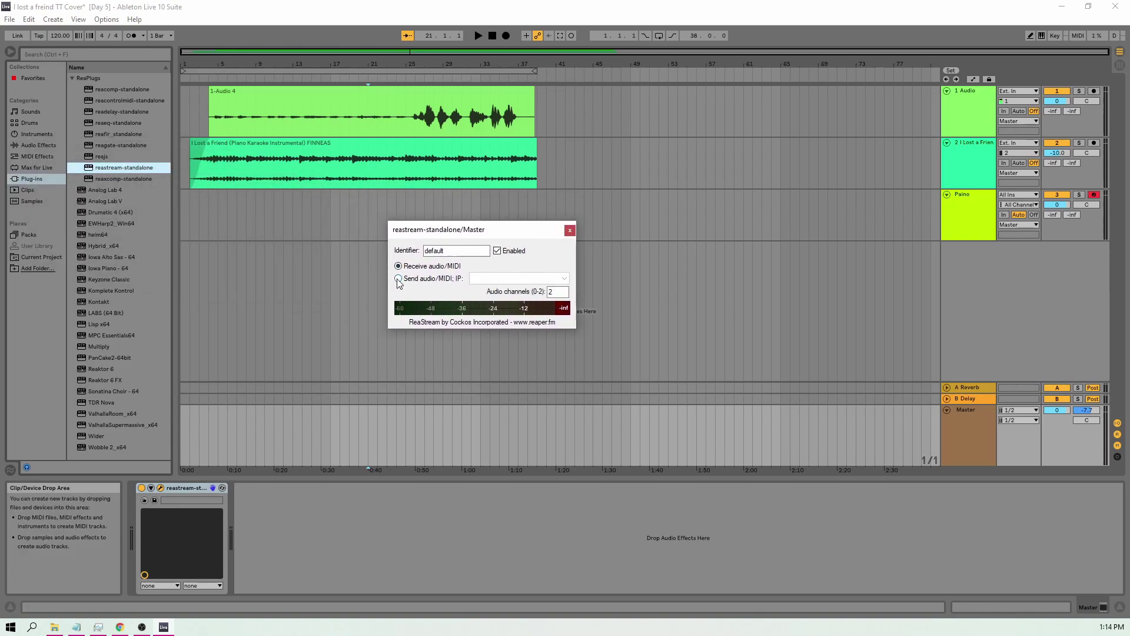
pyautogui.click(564, 279)
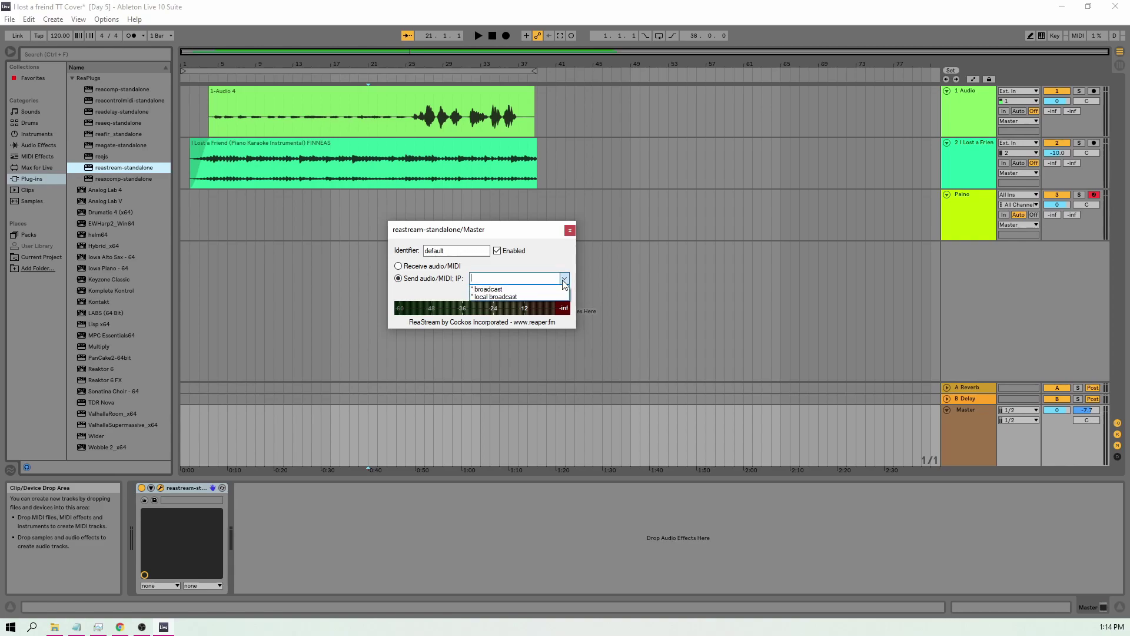
pyautogui.click(514, 301)
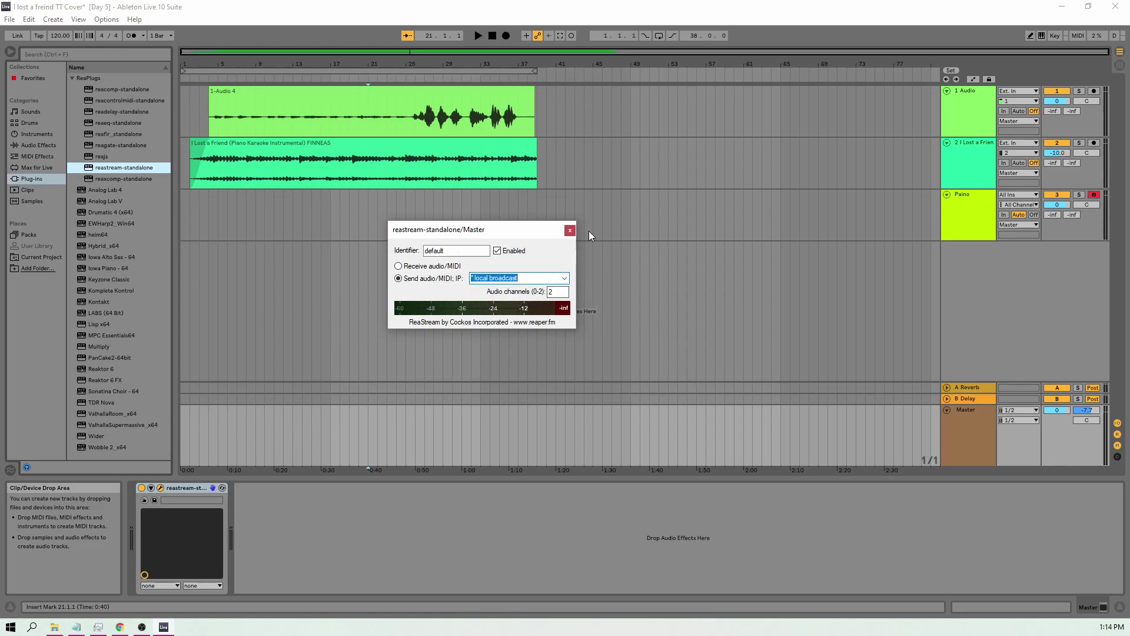
pyautogui.click(570, 230)
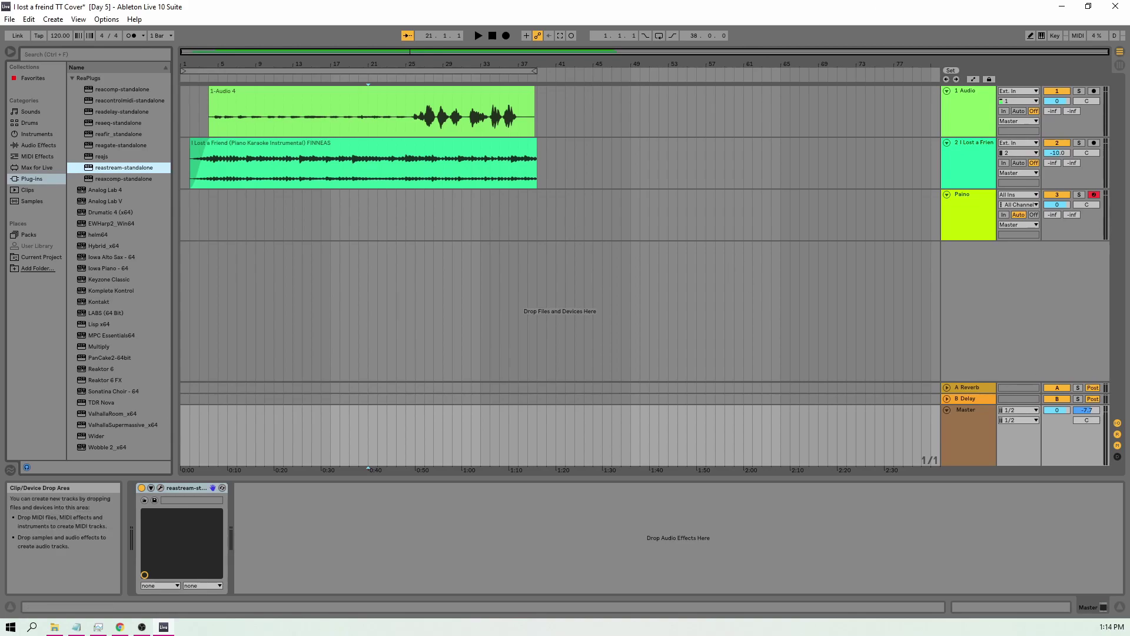
pyautogui.click(141, 627)
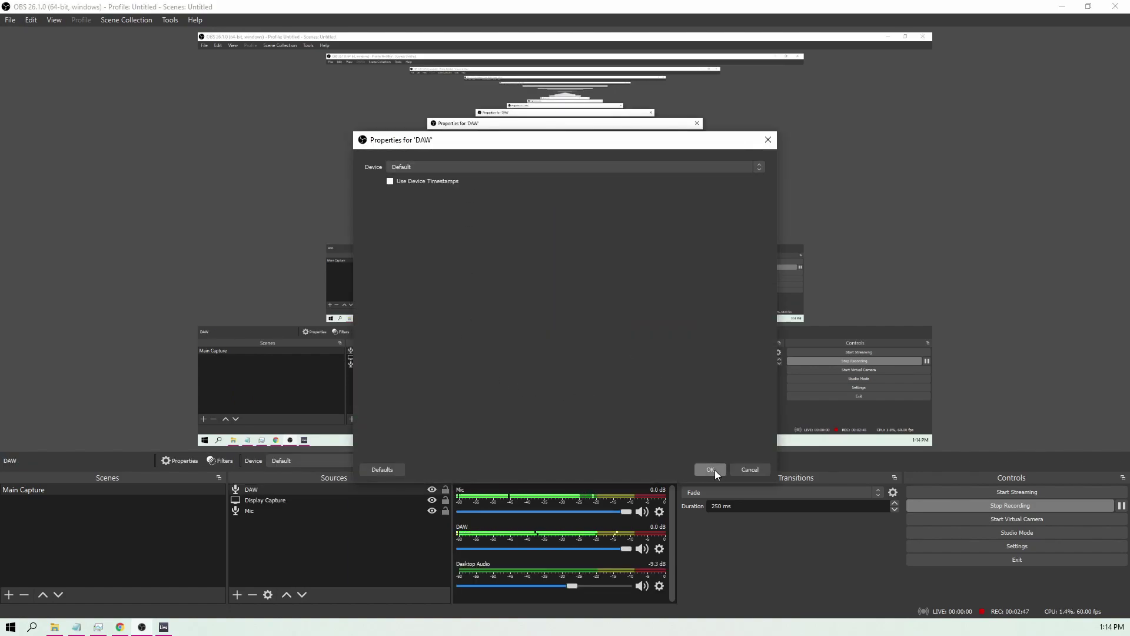
# - Accept the 'DAW' source's default properties and mute DAW in the Audio Mixer
pyautogui.click(713, 469)
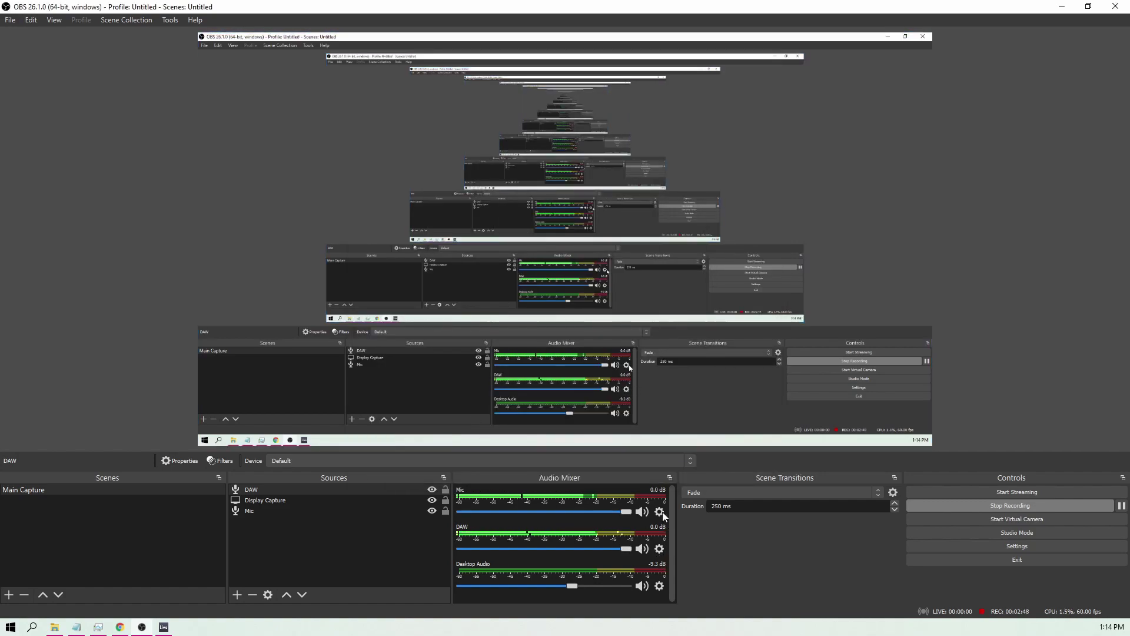
pyautogui.click(642, 548)
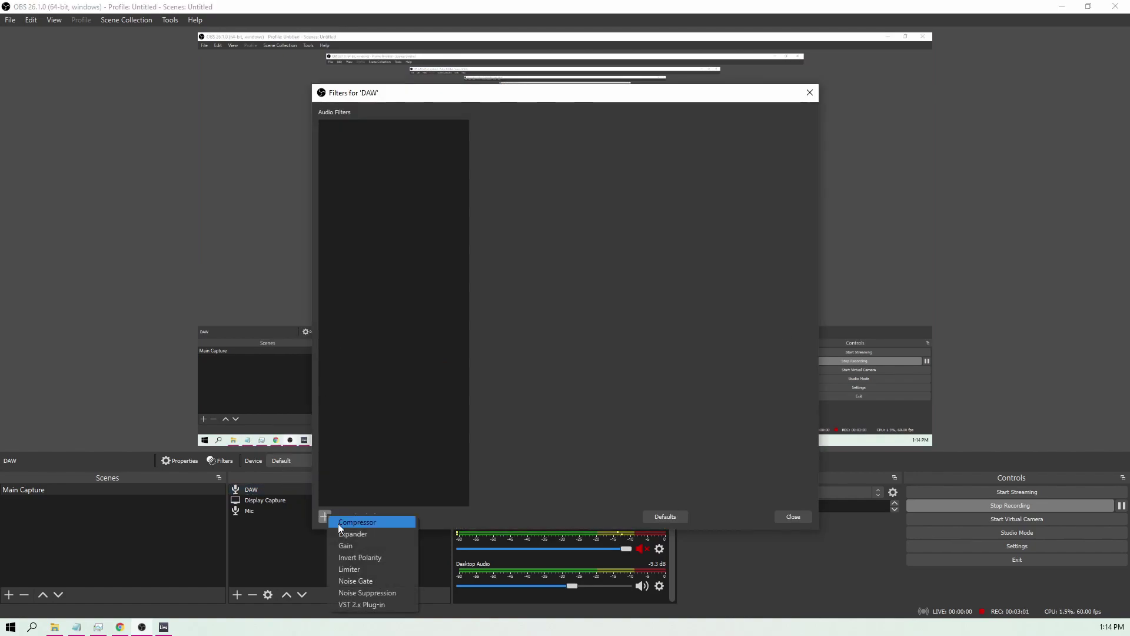
# - Add a VST 2.x Plug-in filter to 'DAW' and load reastream-standalone in it
pyautogui.click(361, 604)
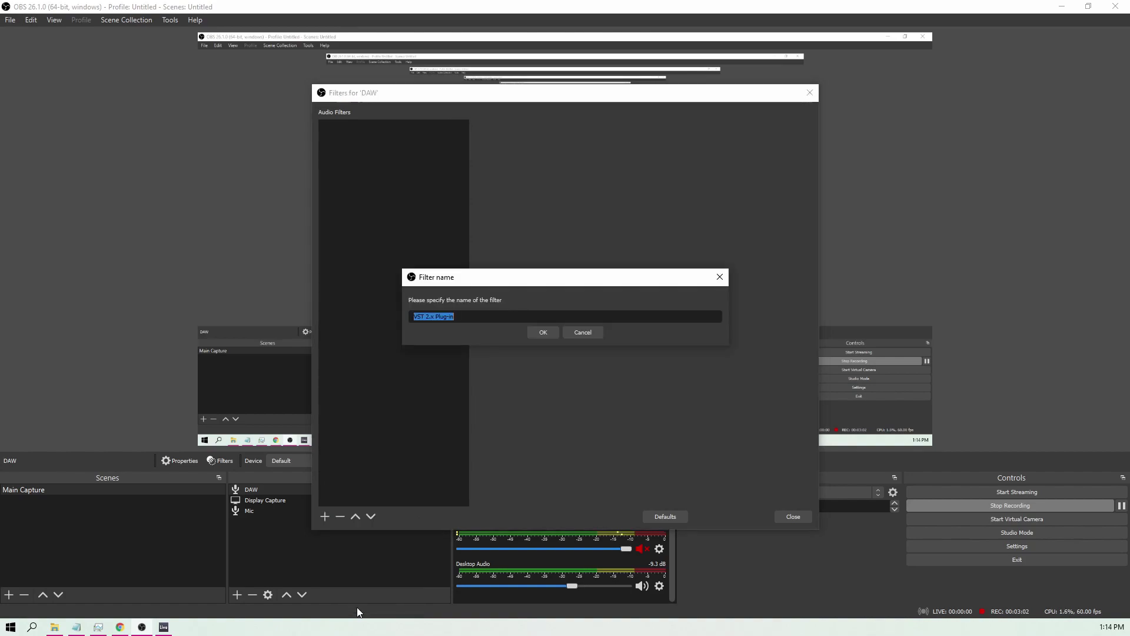
pyautogui.click(550, 330)
pyautogui.click(594, 128)
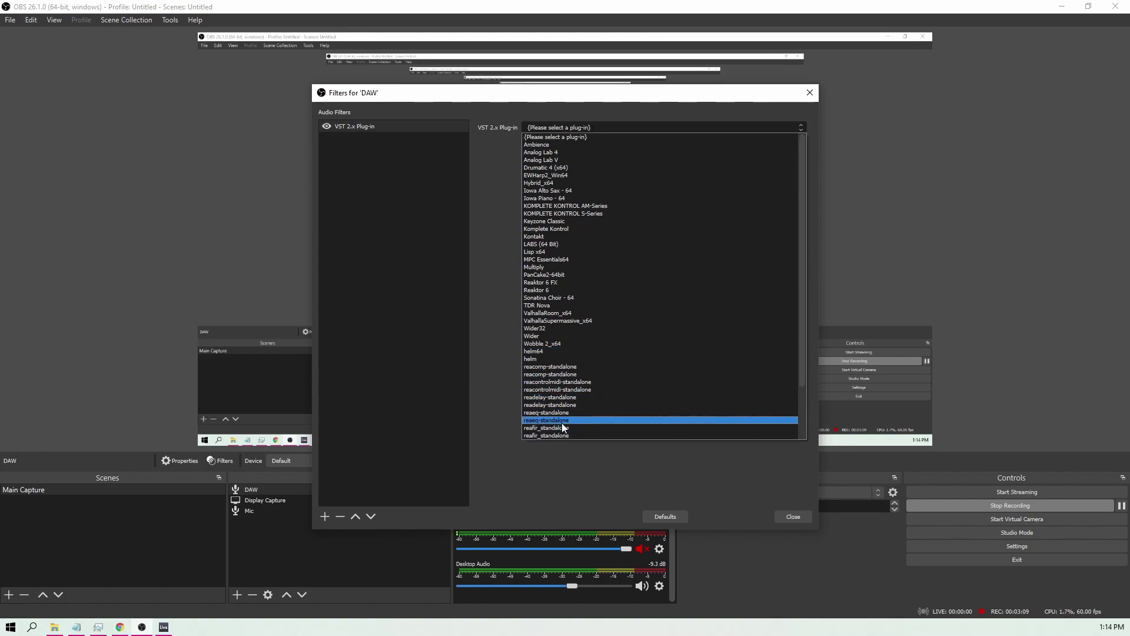
pyautogui.scroll(-3, 559, 420)
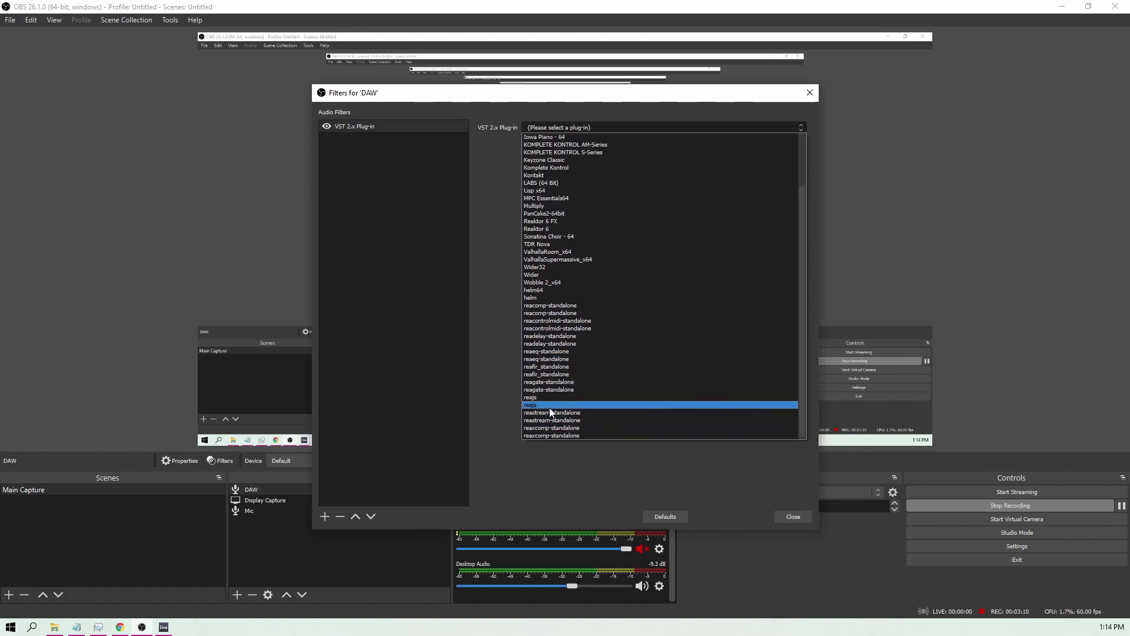
pyautogui.click(549, 412)
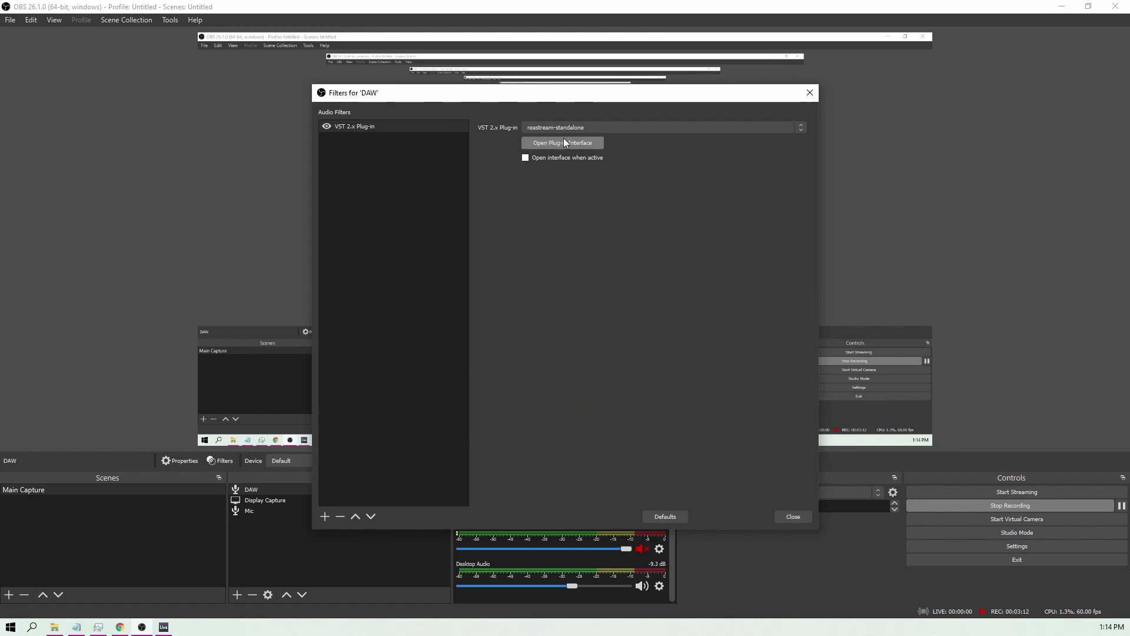
pyautogui.click(544, 128)
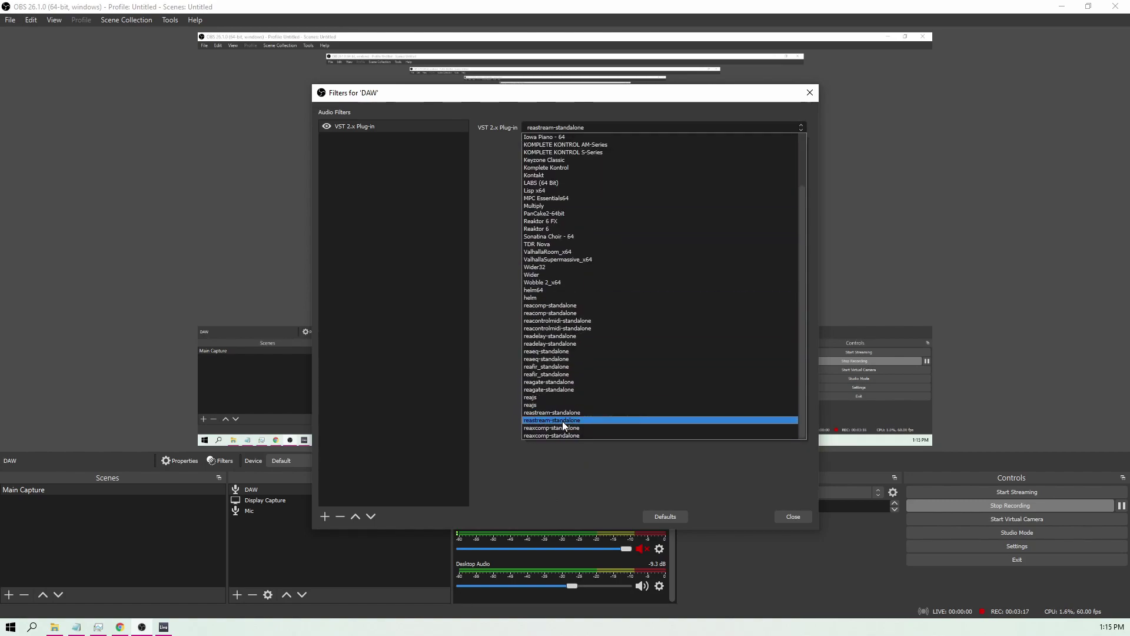
pyautogui.click(568, 414)
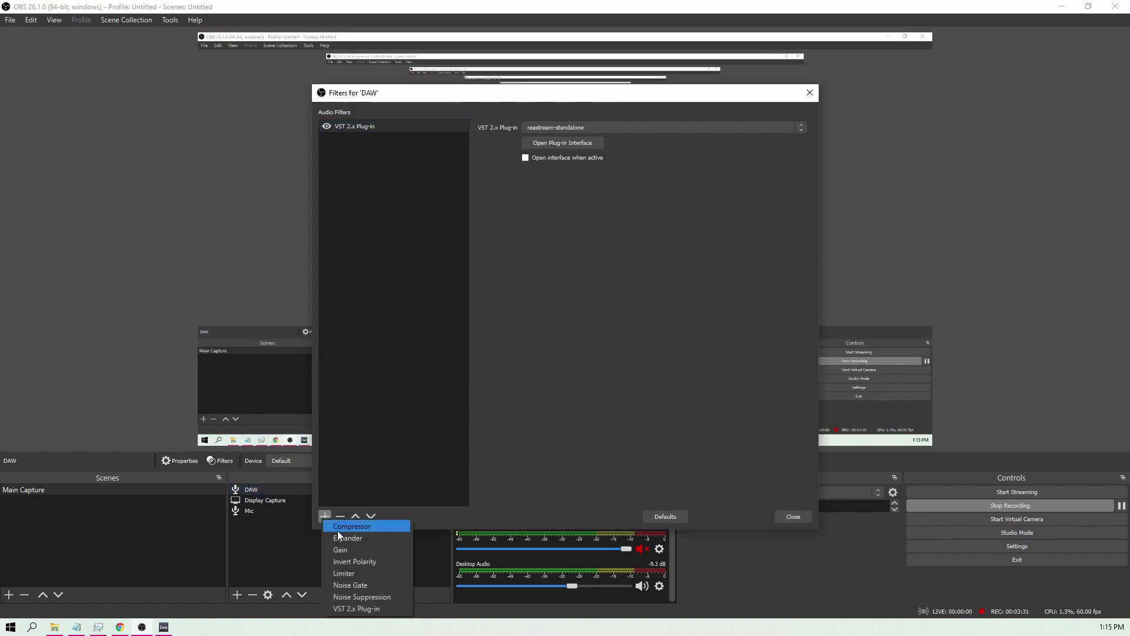
# - Add Gain and Gain 2 filters above the VST plug-in, setting Gain 2 to -30 dB
pyautogui.click(347, 551)
pyautogui.click(539, 336)
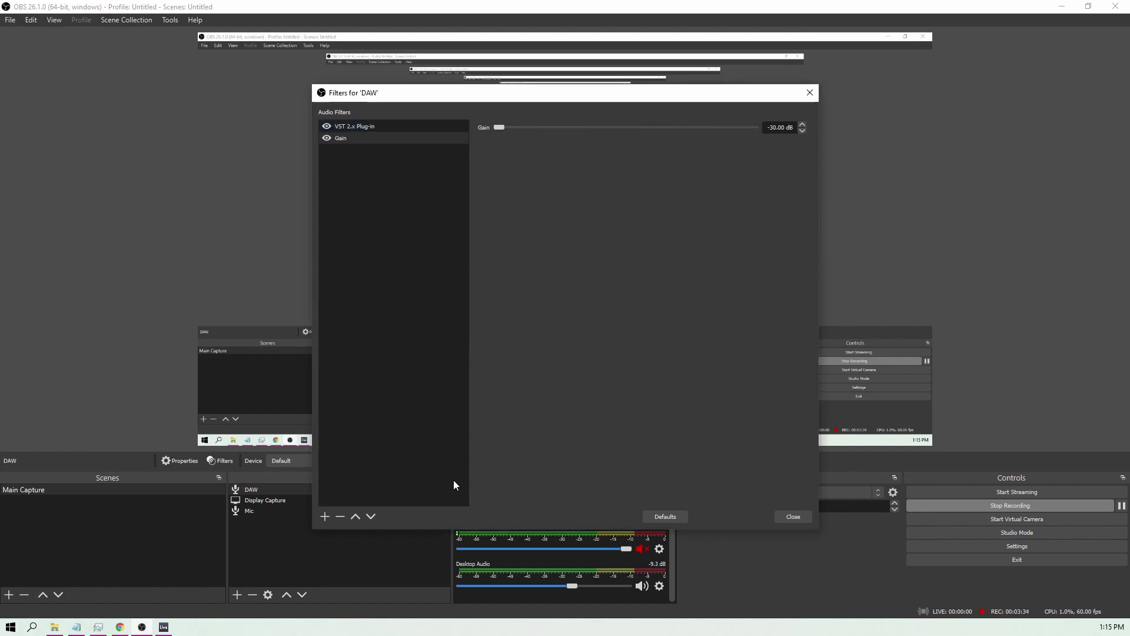
pyautogui.click(355, 516)
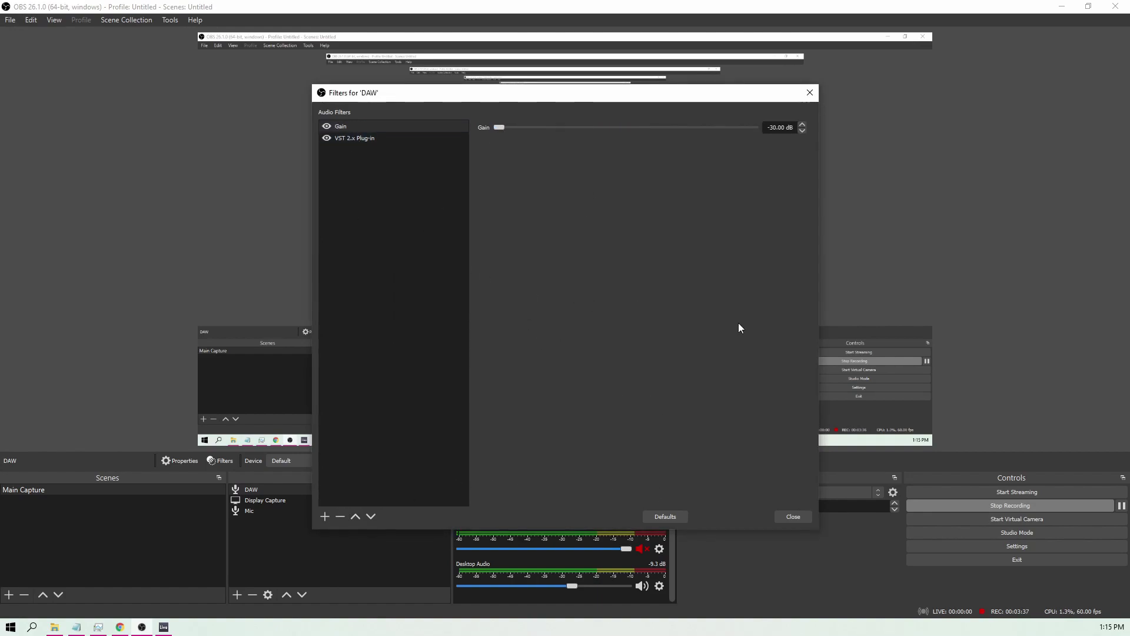
pyautogui.click(324, 517)
pyautogui.click(370, 544)
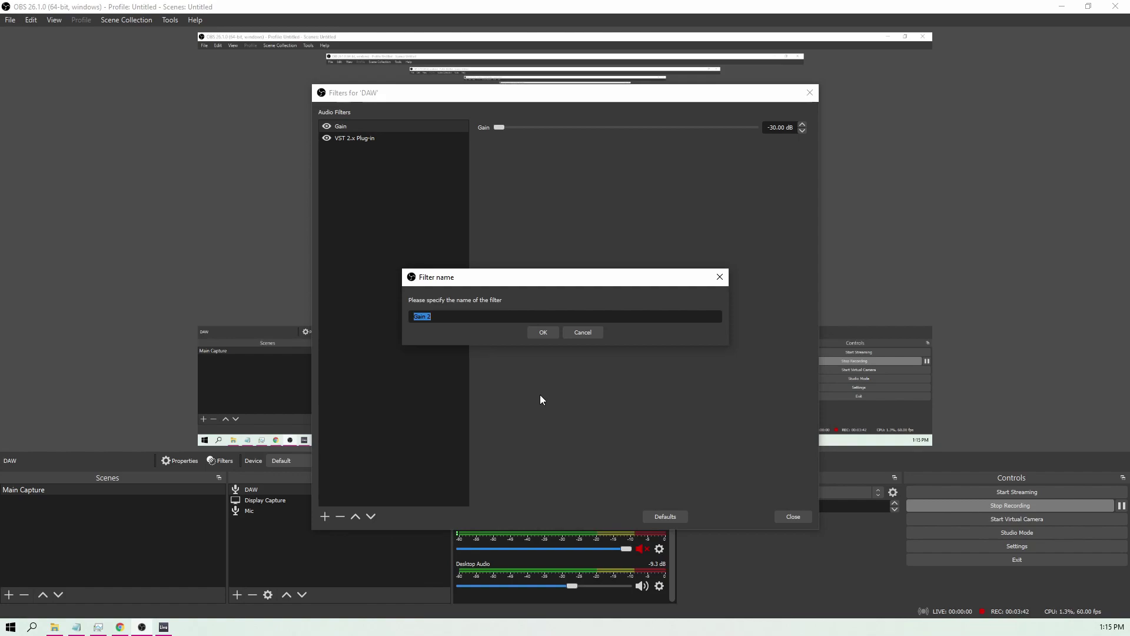
pyautogui.click(542, 331)
pyautogui.click(356, 517)
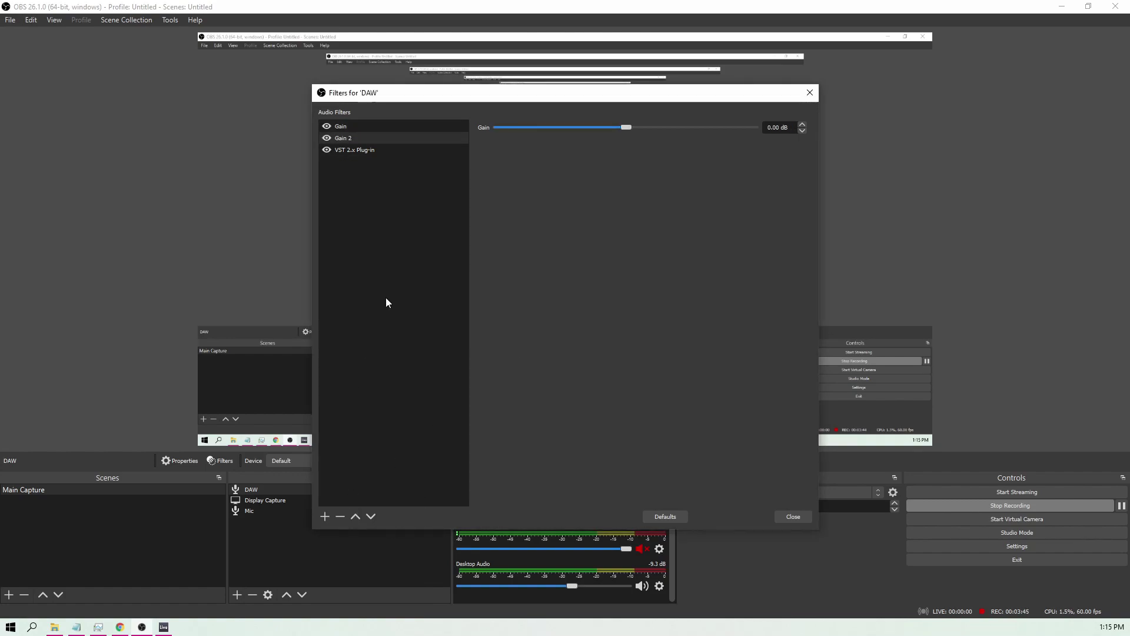
pyautogui.moveTo(627, 128); pyautogui.dragTo(411, 134)
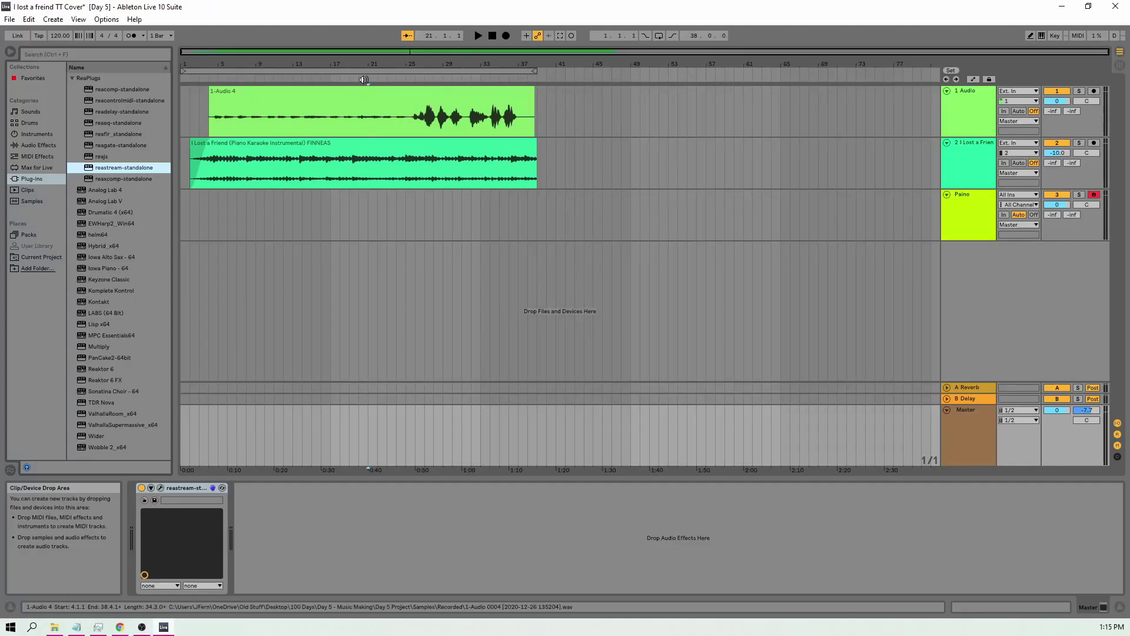
# - Start playback of the cover project from around bar 23
pyautogui.click(394, 76)
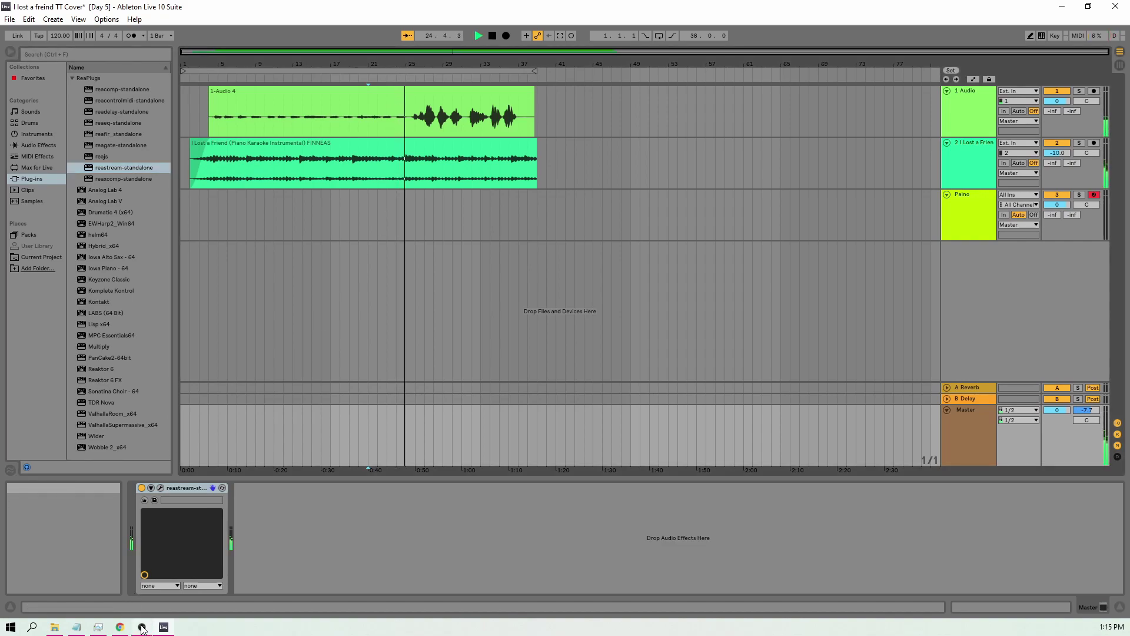